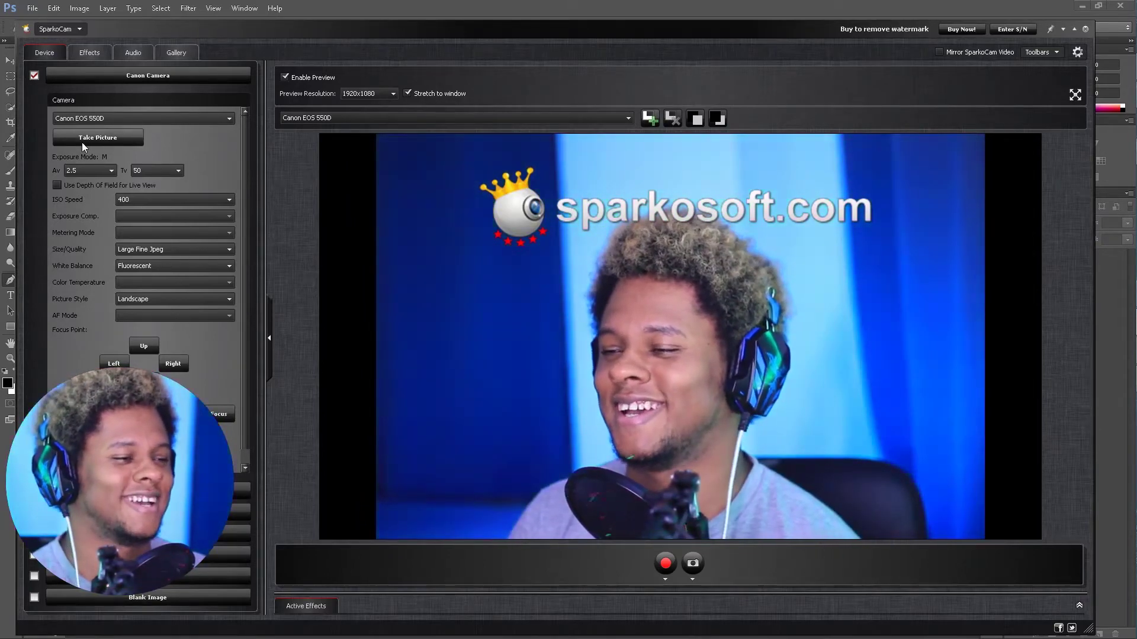
# Take a new face photo with the Canon EOS 550D and view it in the Gallery
pyautogui.click(82, 141)
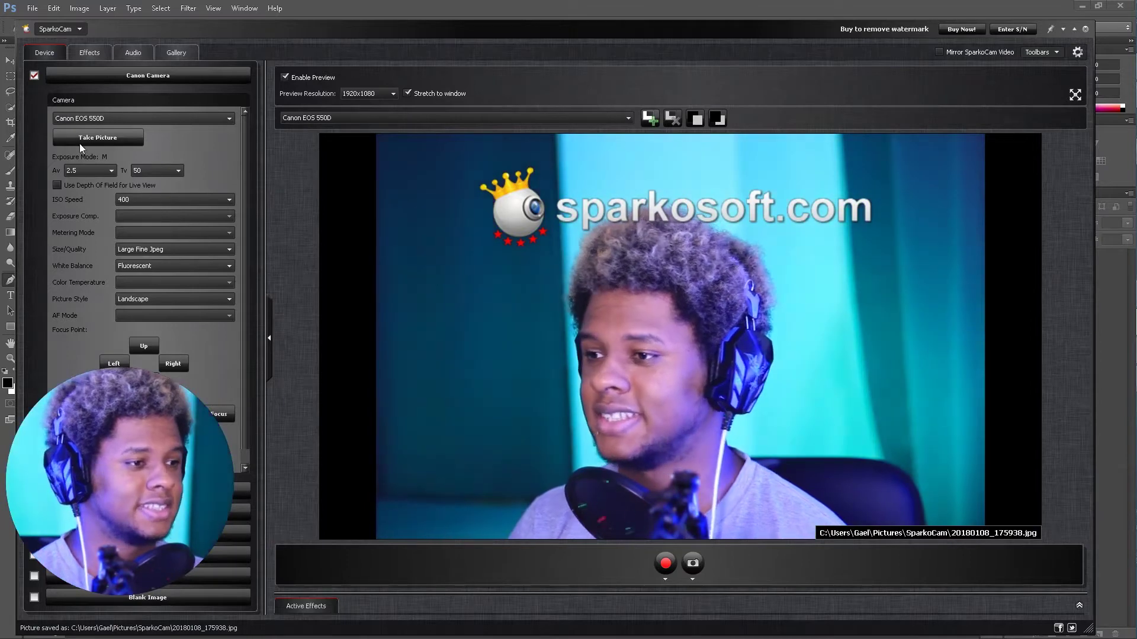
pyautogui.click(177, 52)
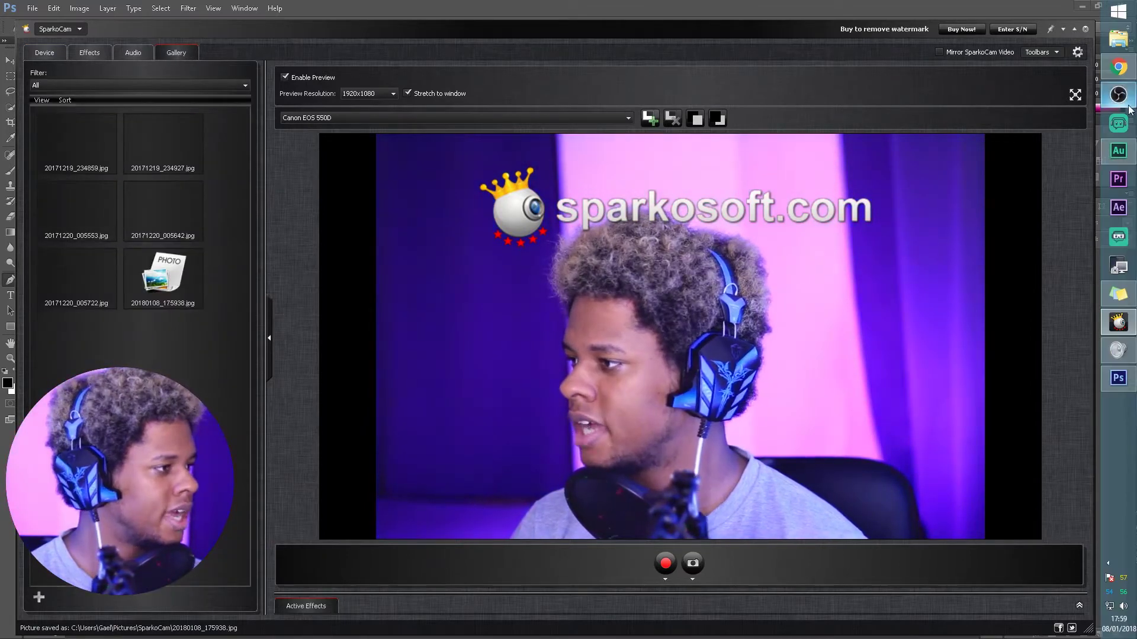
# Browse to Pictures > SparkoCam and select the new photo 20180108_175938.jpg
pyautogui.click(1118, 39)
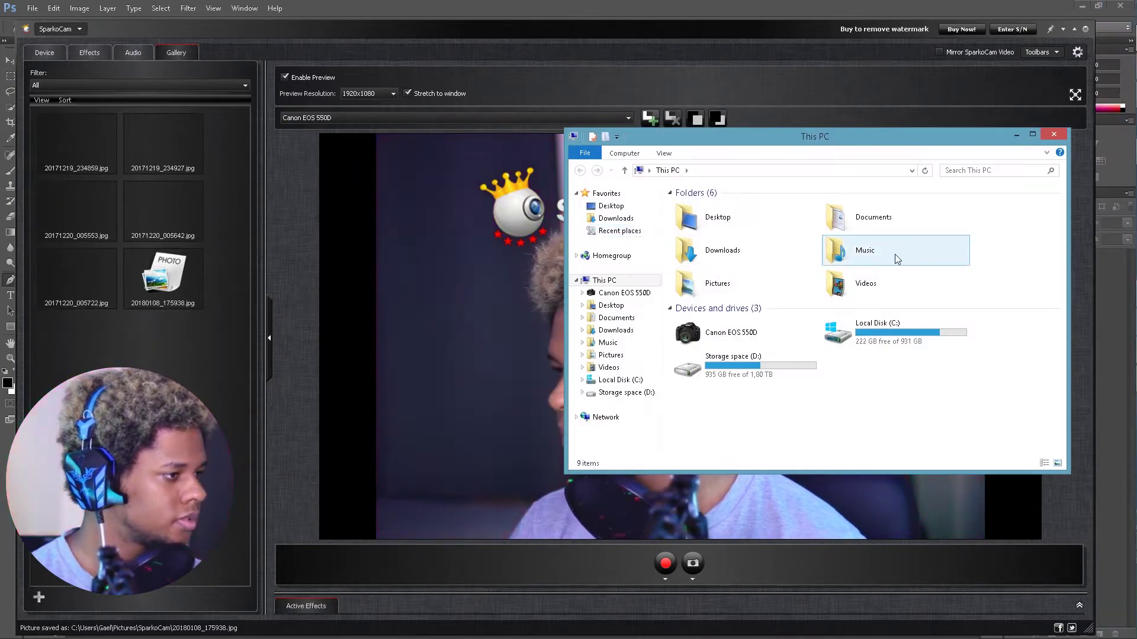
pyautogui.doubleClick(743, 283)
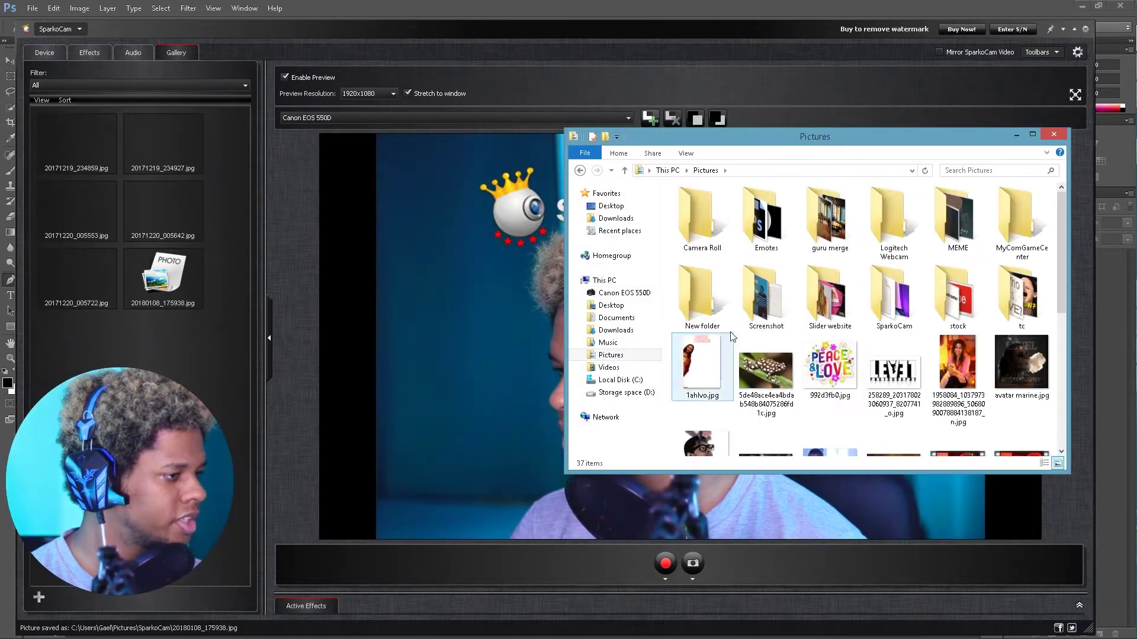
pyautogui.doubleClick(897, 311)
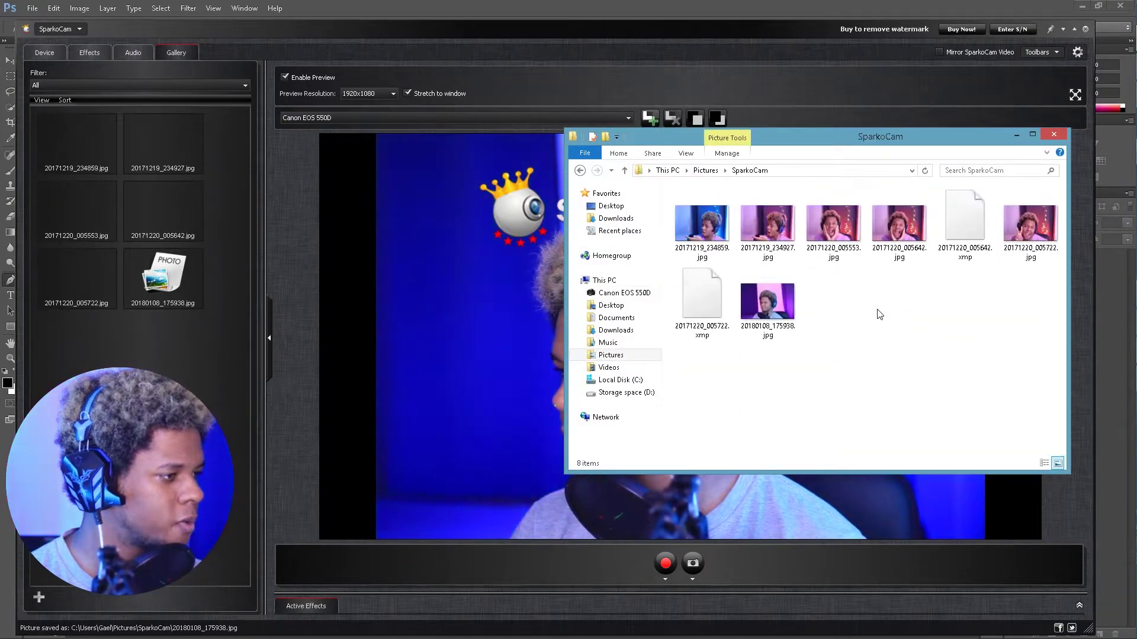
pyautogui.click(771, 288)
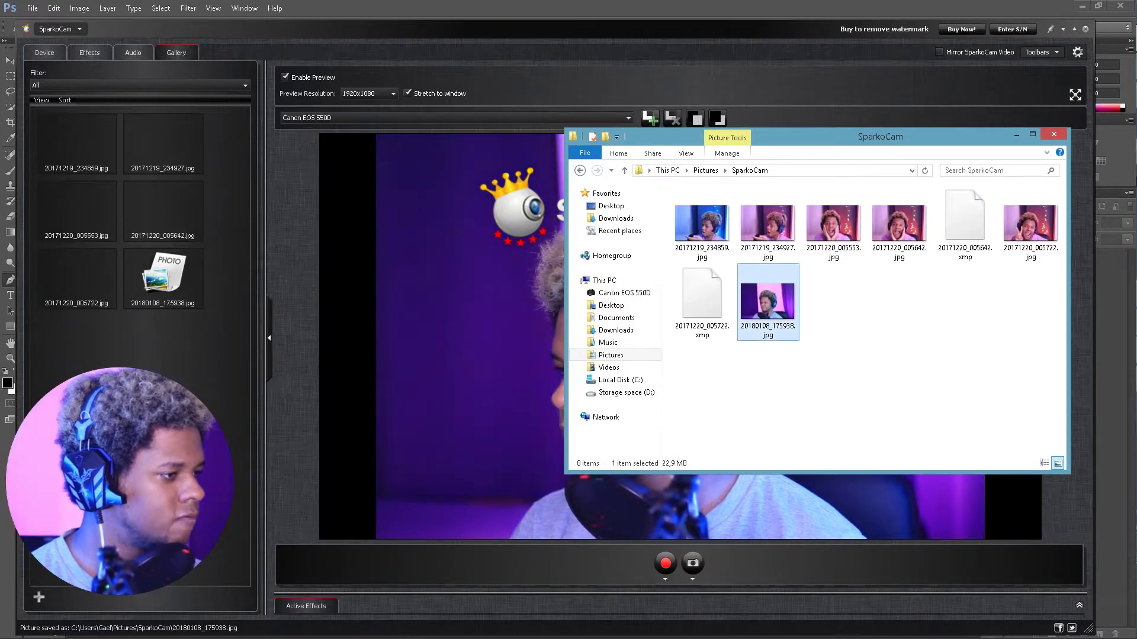
# Open the photo in Camera Raw, brightening exposure and raising highlights, clarity and blacks
pyautogui.moveTo(1119, 367)
pyautogui.moveTo(1119, 367); pyautogui.dragTo(438, 273)
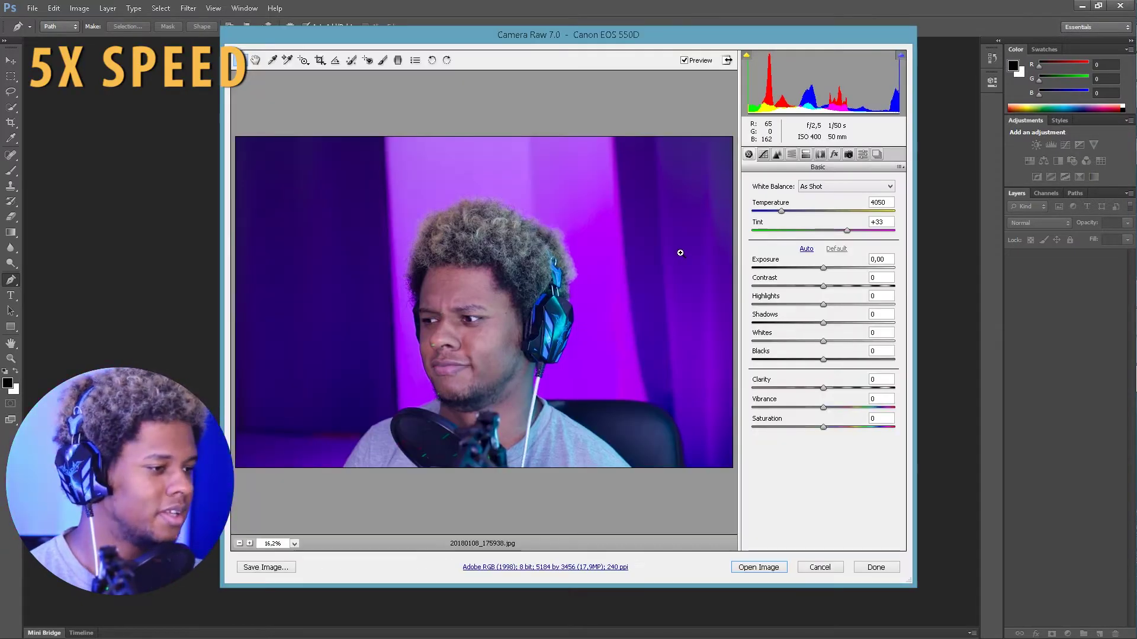
pyautogui.moveTo(823, 268); pyautogui.dragTo(882, 305)
pyautogui.moveTo(823, 388); pyautogui.dragTo(837, 361)
pyautogui.press('Return')
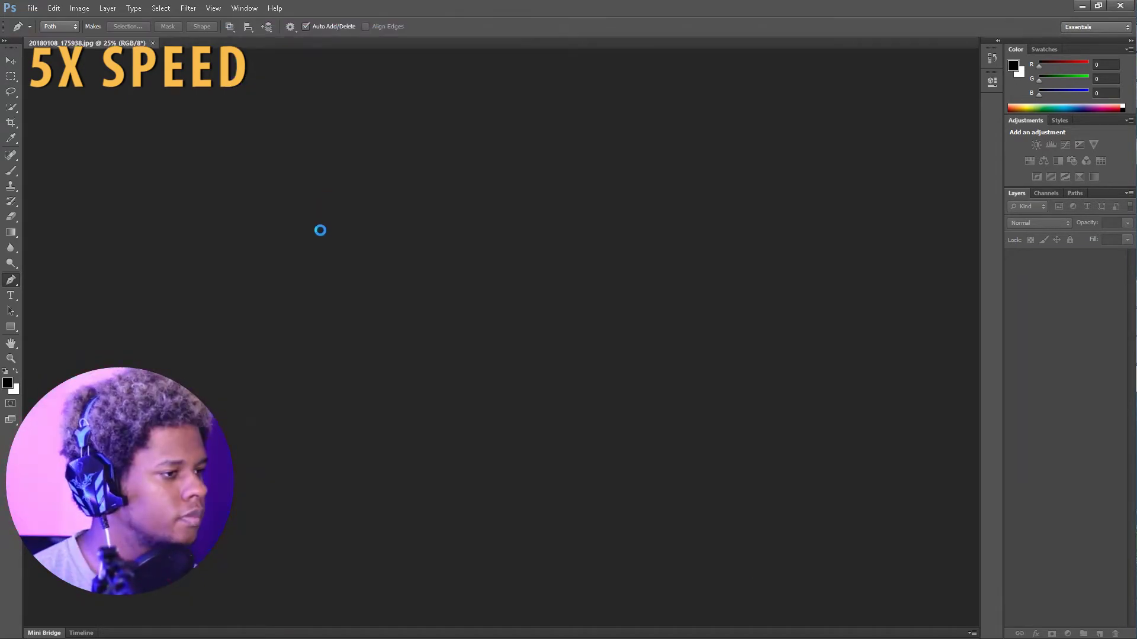
# Copy a square selection around the face into a new square white document
pyautogui.hotkey('ctrl', 'n')
pyautogui.click(687, 164)
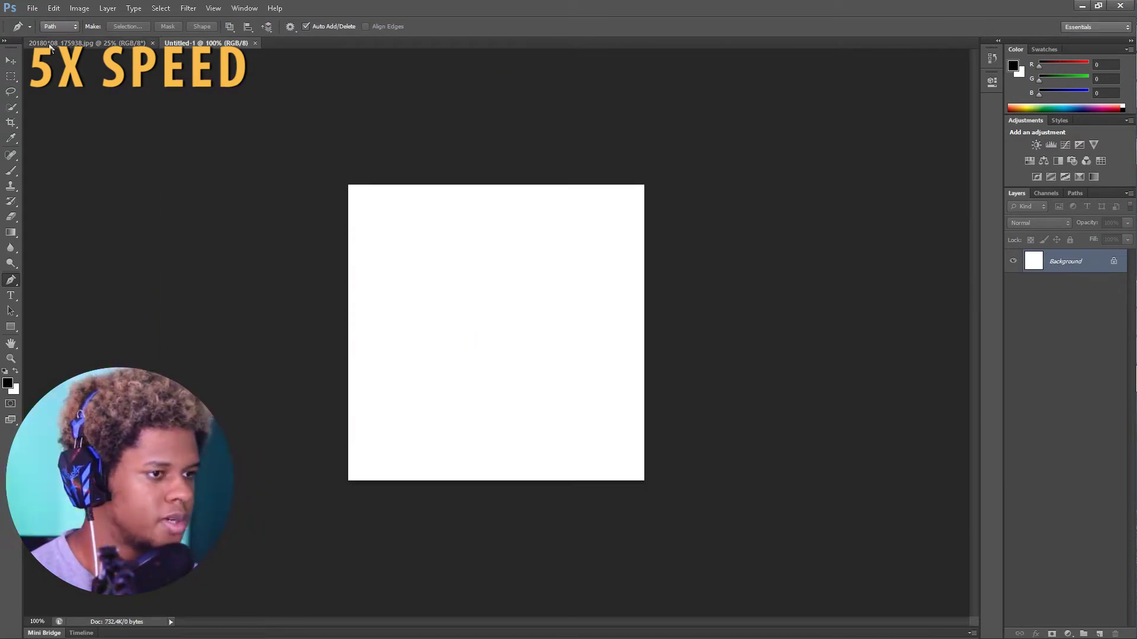
pyautogui.click(87, 43)
pyautogui.press('m')
pyautogui.moveTo(290, 168); pyautogui.dragTo(711, 588)
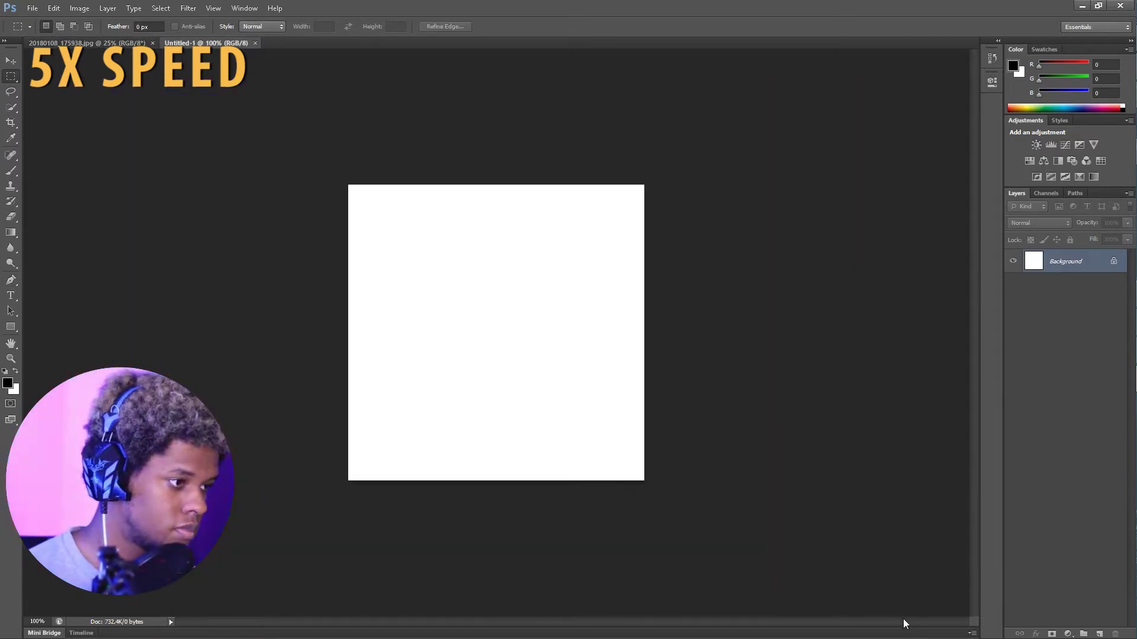
pyautogui.doubleClick(1066, 259)
pyautogui.press('Return')
pyautogui.hotkey('ctrl', 'c')
pyautogui.hotkey('ctrl', 'Tab')
pyautogui.hotkey('ctrl', 'v')
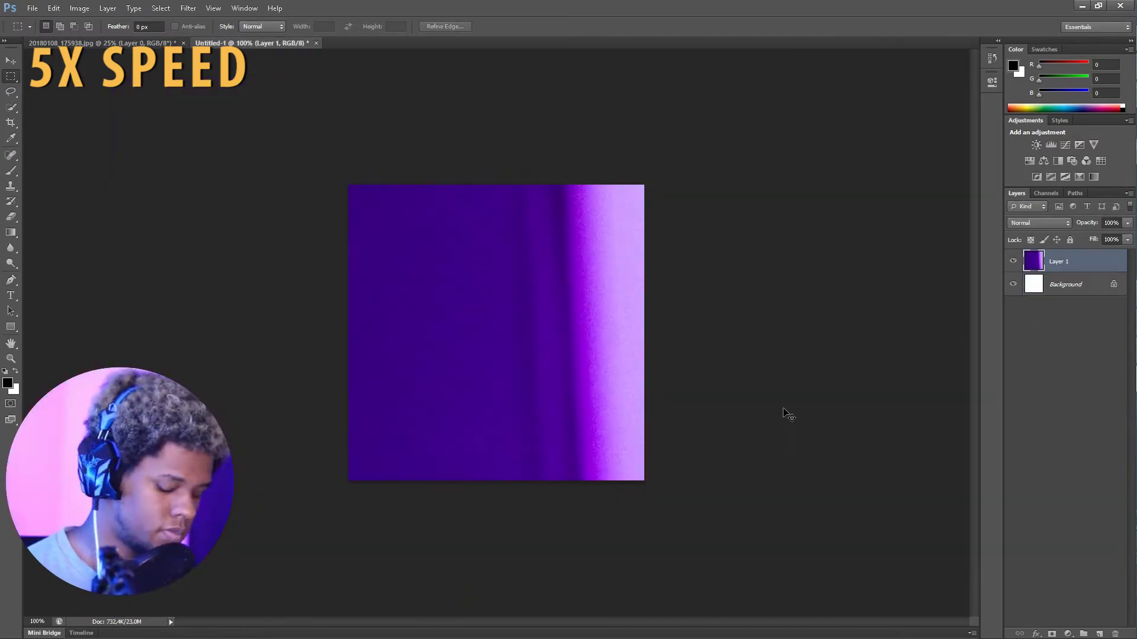
# Shrink, reposition and tilt the pasted face about 11 degrees, and flip it horizontally
pyautogui.hotkey('ctrl', 't')
pyautogui.hotkey('ctrl', '-')
pyautogui.hotkey('ctrl', '-')
pyautogui.moveTo(754, 588); pyautogui.dragTo(602, 434)
pyautogui.moveTo(568, 379); pyautogui.dragTo(553, 357)
pyautogui.moveTo(615, 408); pyautogui.dragTo(503, 360)
pyautogui.rightClick(492, 343)
pyautogui.click(529, 519)
pyautogui.press('Return')
pyautogui.hotkey('ctrl', '+')
pyautogui.hotkey('ctrl', '+')
pyautogui.hotkey('ctrl', '+')
pyautogui.hotkey('ctrl', '+')
pyautogui.hotkey('ctrl', '+')
# Cut away the purple background with a pen path and hide the white Background layer
pyautogui.press('p')
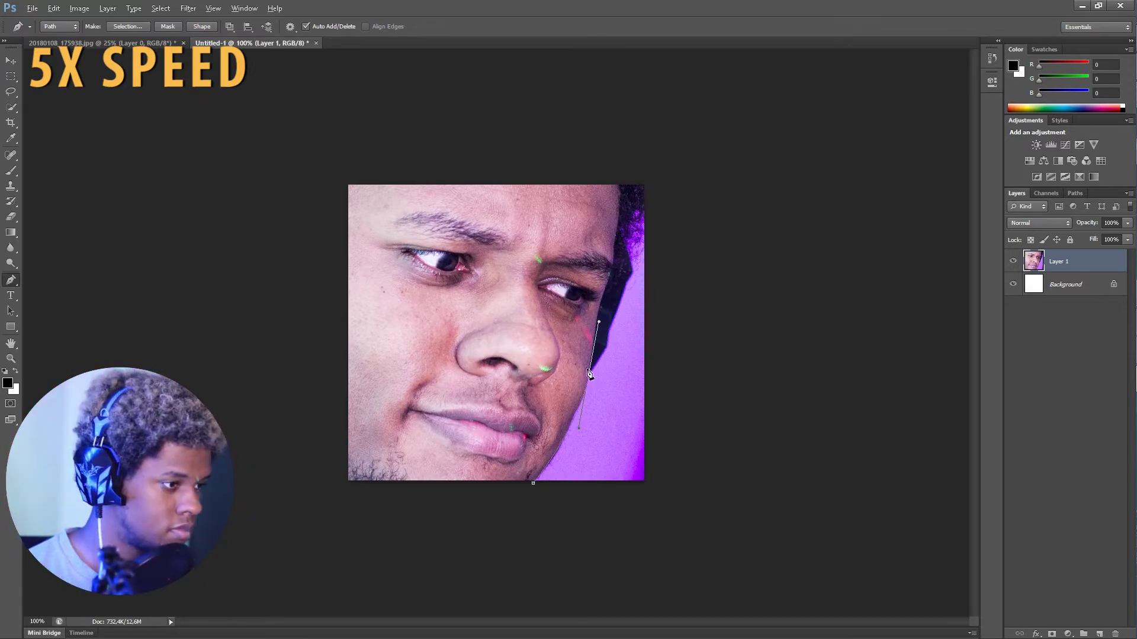
pyautogui.click(661, 173)
pyautogui.click(729, 274)
pyautogui.click(668, 539)
pyautogui.click(529, 521)
pyautogui.click(533, 483)
pyautogui.hotkey('ctrl', 'Return')
pyautogui.press('Delete')
pyautogui.hotkey('ctrl', 'd')
pyautogui.click(1013, 284)
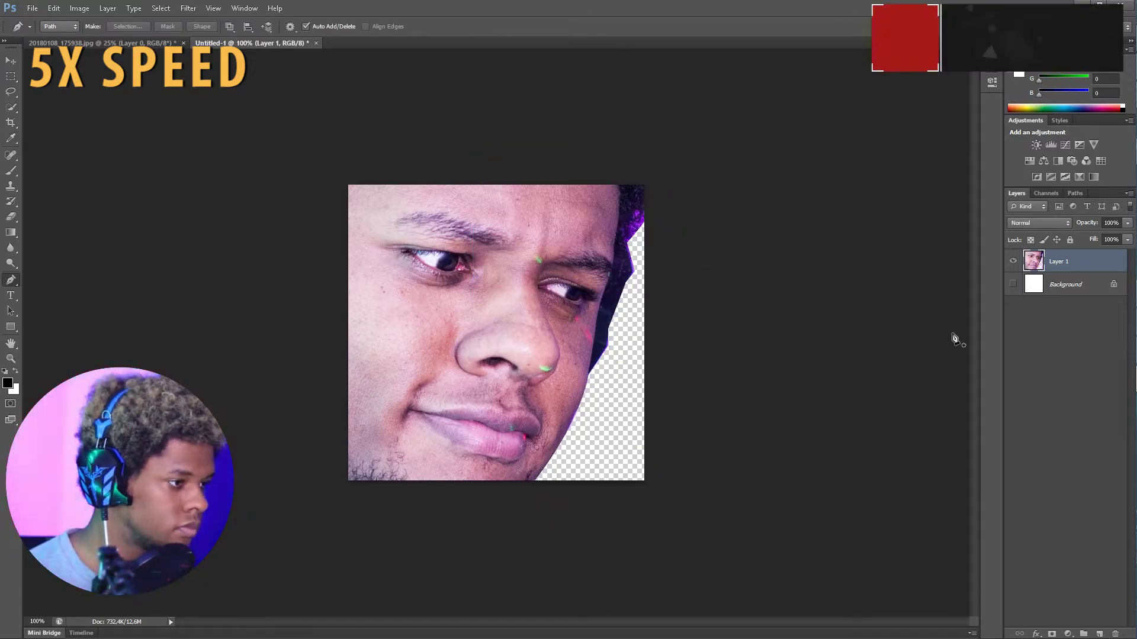
pyautogui.hotkey('alt', 'shift', 'ctrl', 's')
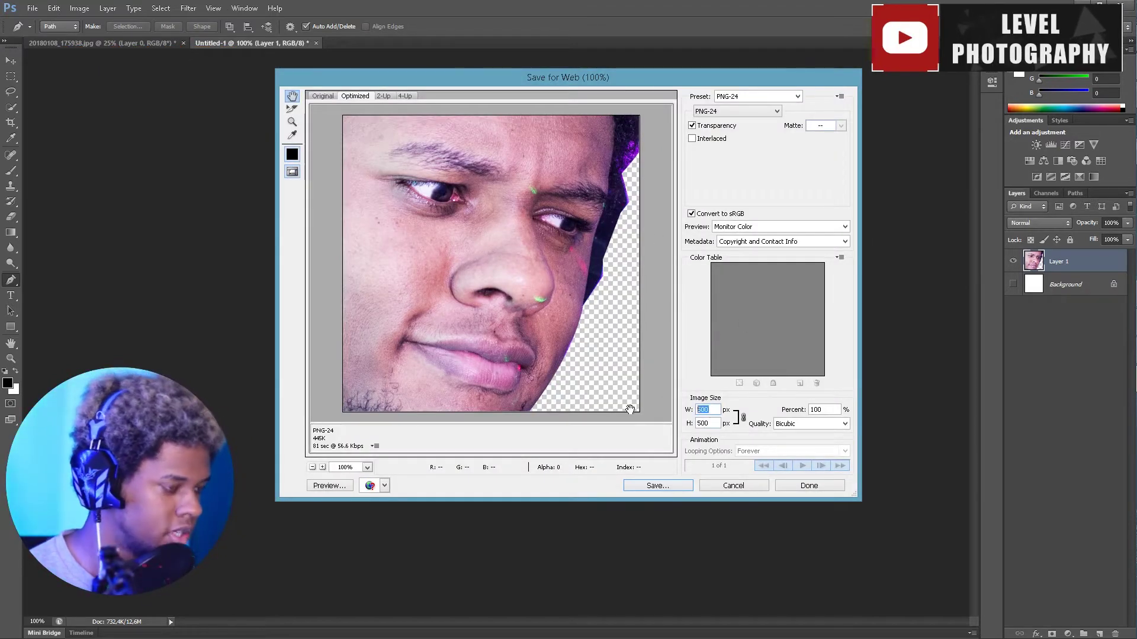
# Resize the web export to 112 px
pyautogui.write('12')
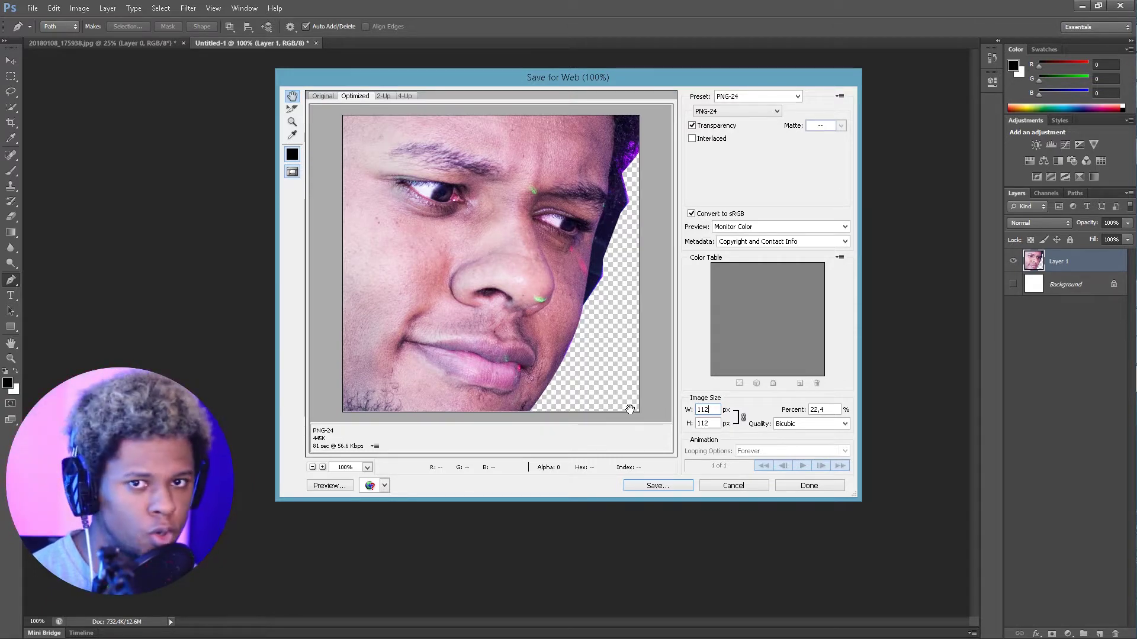
pyautogui.press('Return')
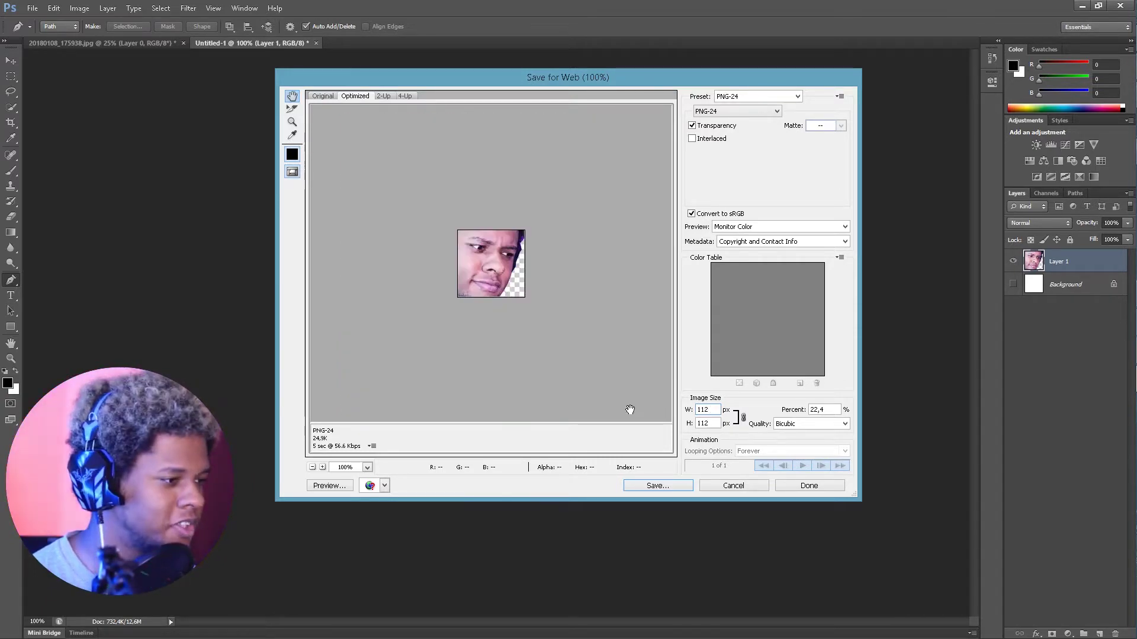
pyautogui.press('Return')
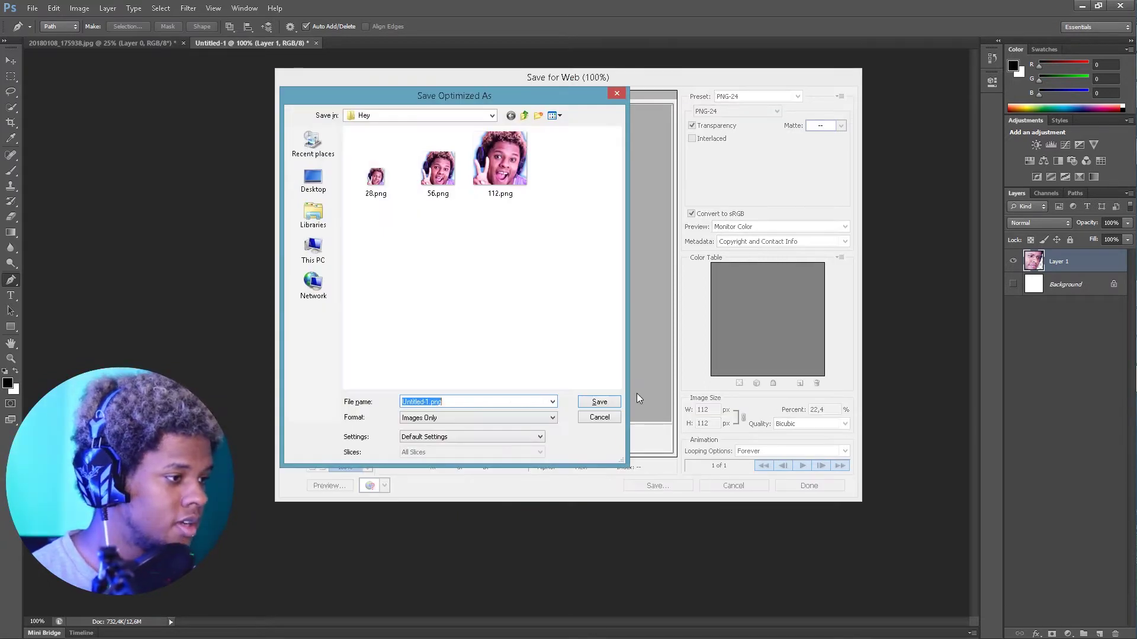
# Create a new Wut folder inside Emotes and save the PNG there
pyautogui.click(524, 116)
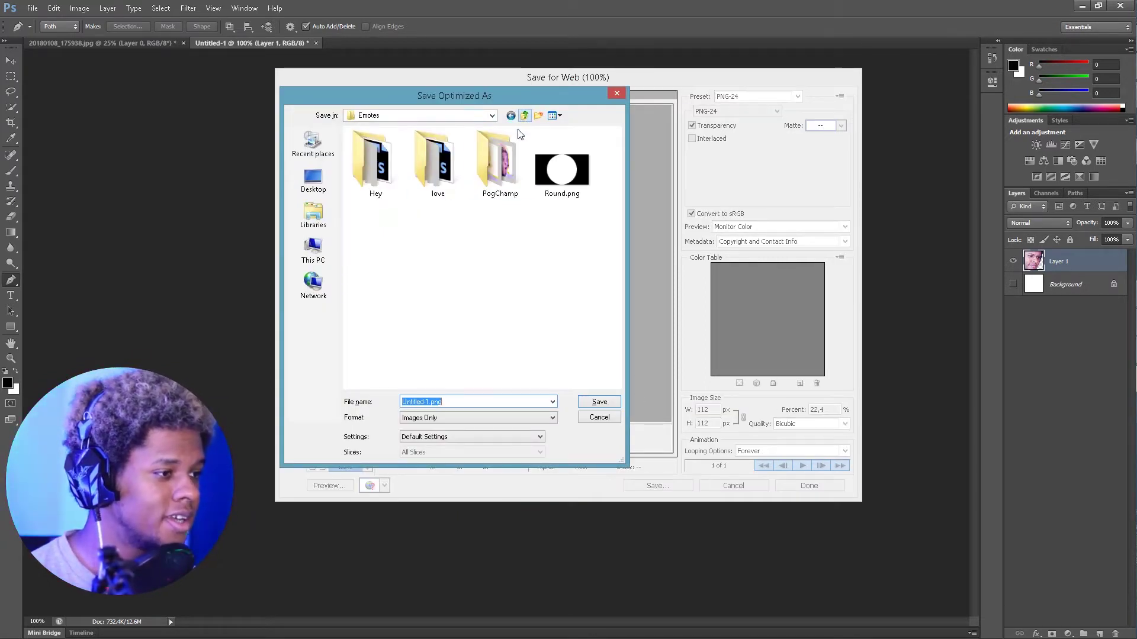
pyautogui.click(538, 116)
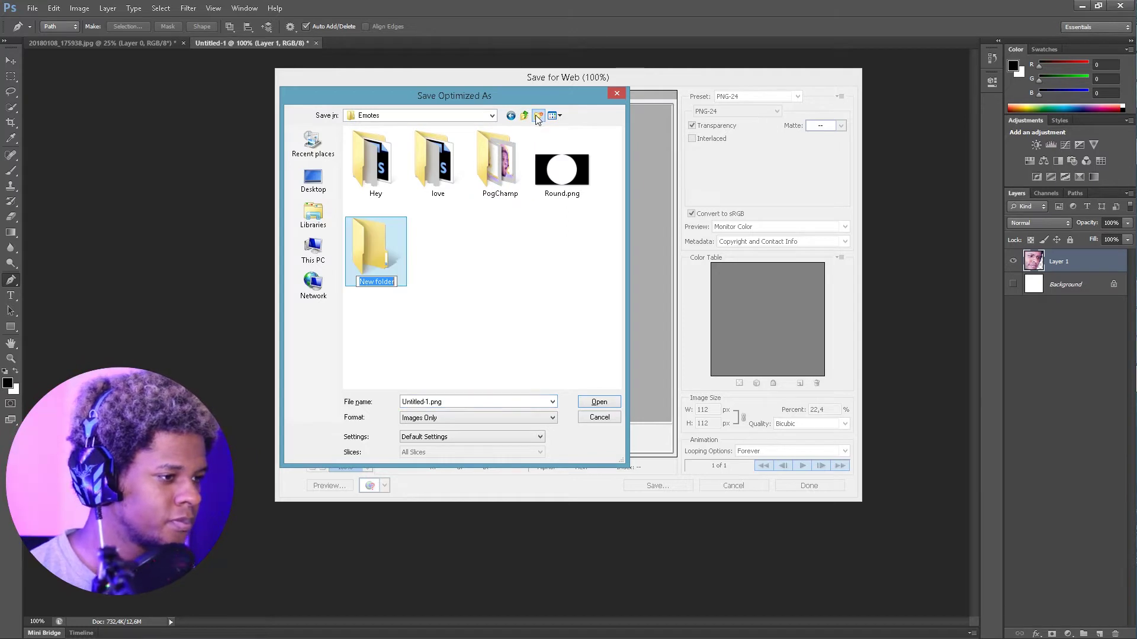
pyautogui.write('Wut')
pyautogui.press('Return')
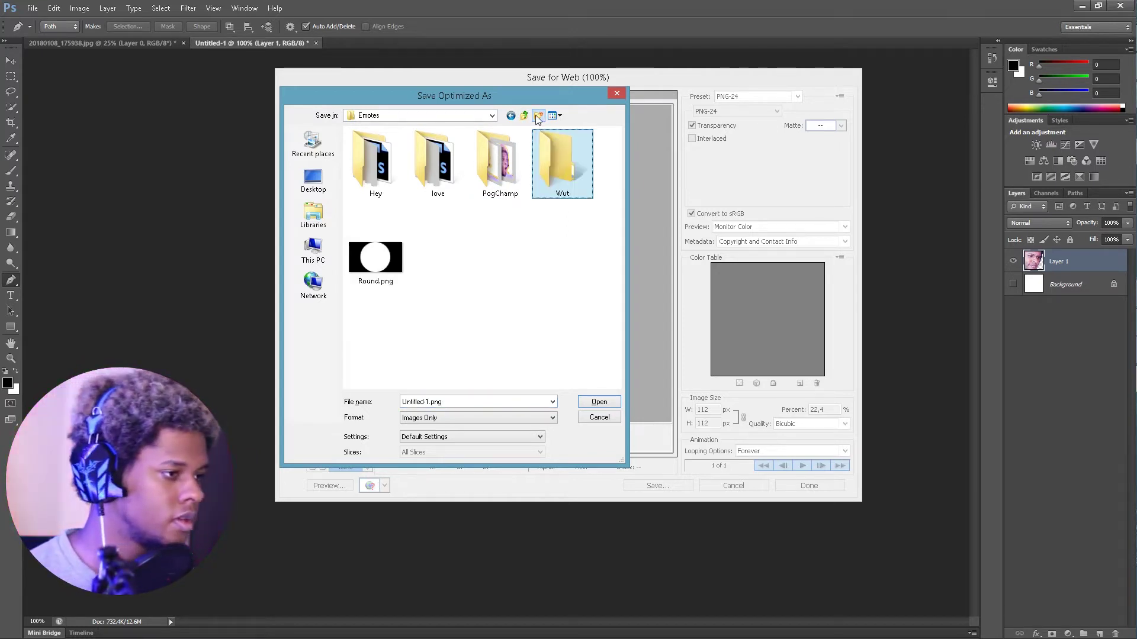
pyautogui.press('Return')
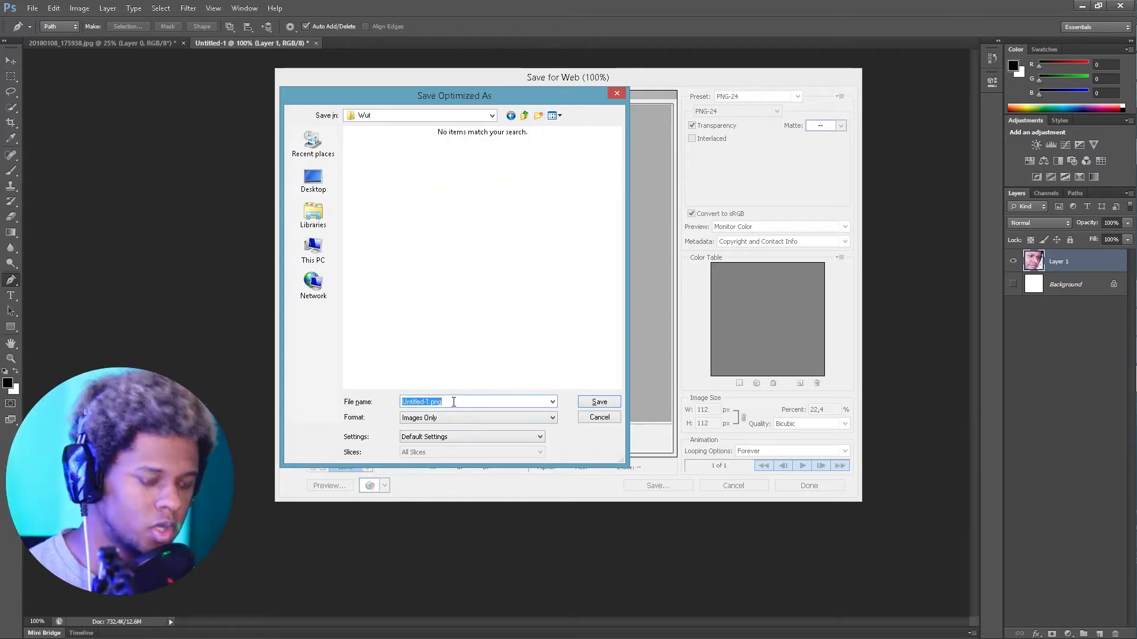
pyautogui.write('Wut')
pyautogui.press('Return')
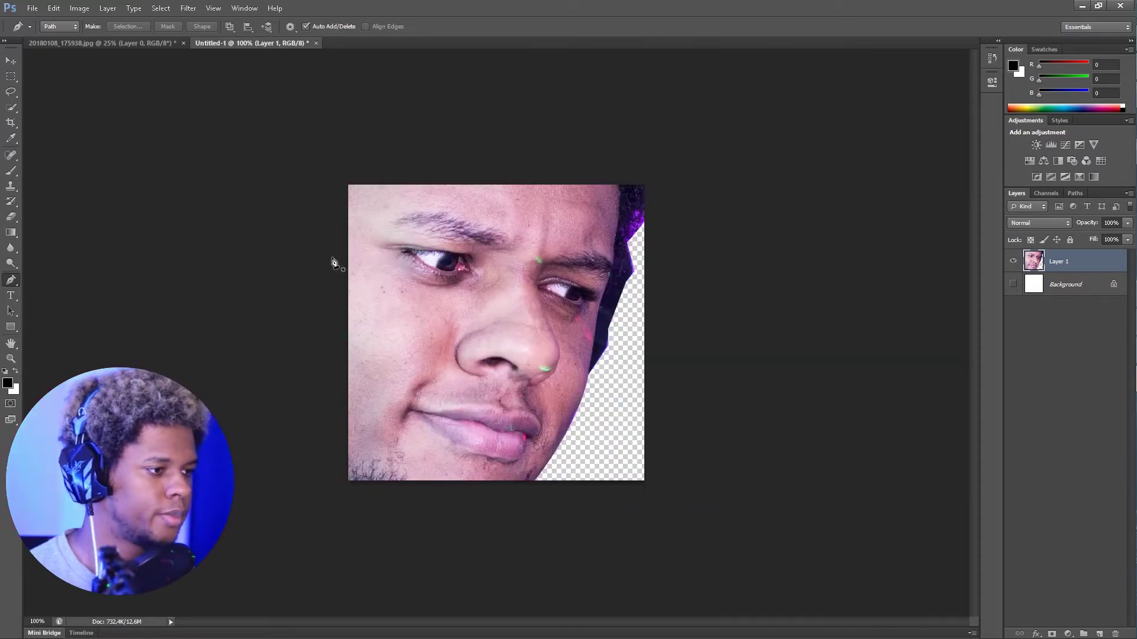
# Bring up the Jempanada guide in Chrome and scroll to its BetterTTV upload steps
pyautogui.moveTo(1127, 78)
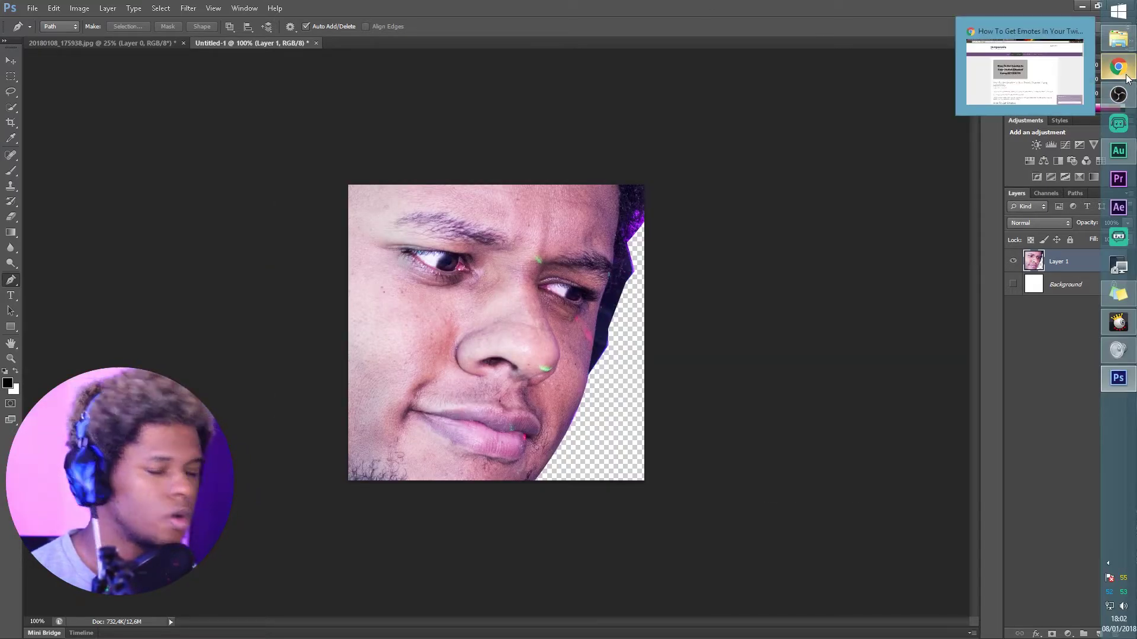
pyautogui.click(1008, 91)
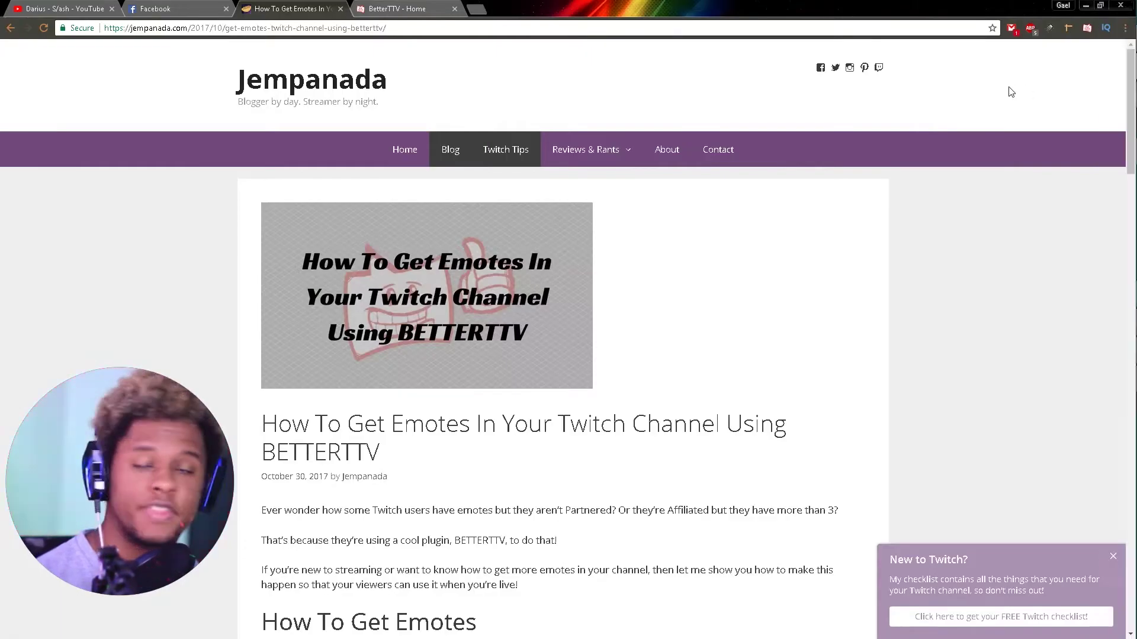
pyautogui.scroll(-1, 203, 176)
pyautogui.scroll(1, 296, 242)
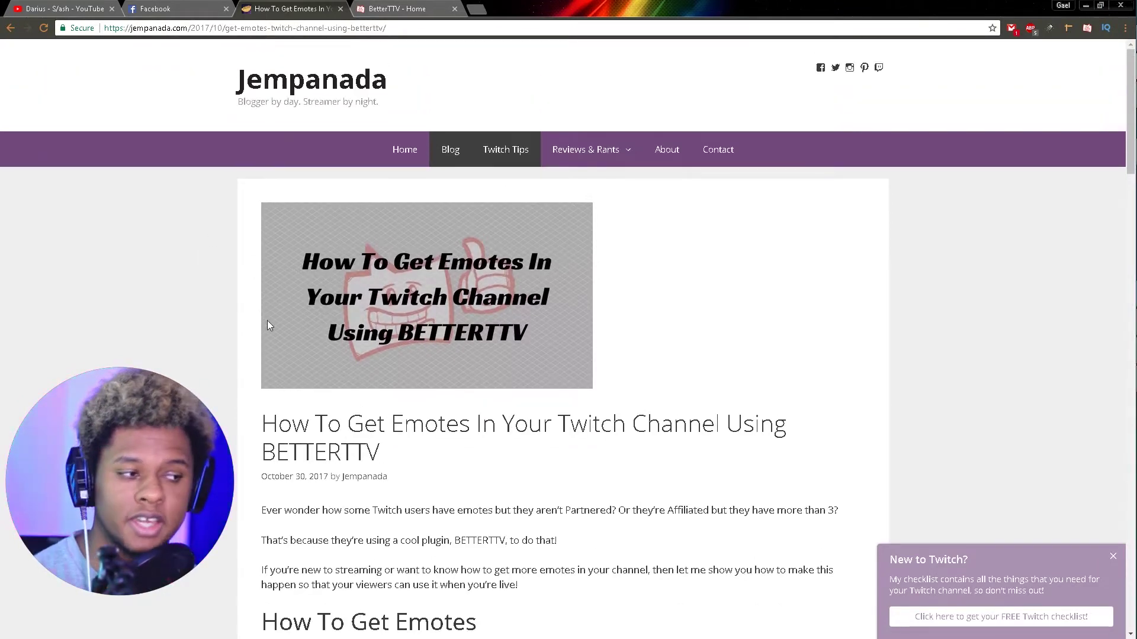
pyautogui.scroll(-3, 267, 326)
pyautogui.scroll(-1, 249, 330)
pyautogui.scroll(1, 217, 308)
pyautogui.scroll(-3, 207, 294)
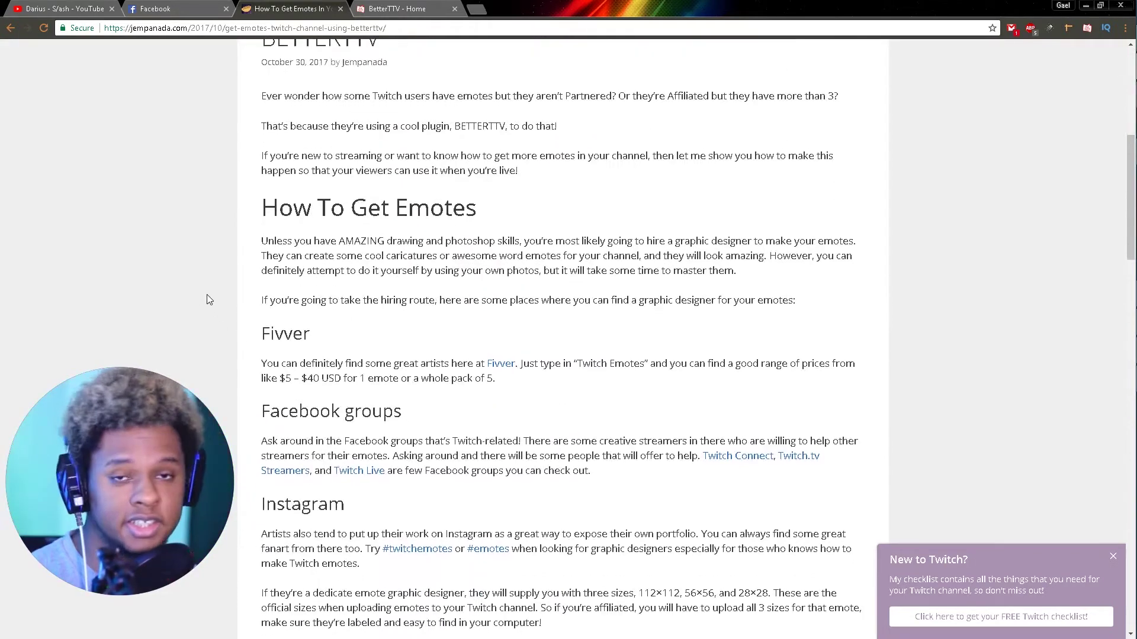
pyautogui.scroll(3, 207, 295)
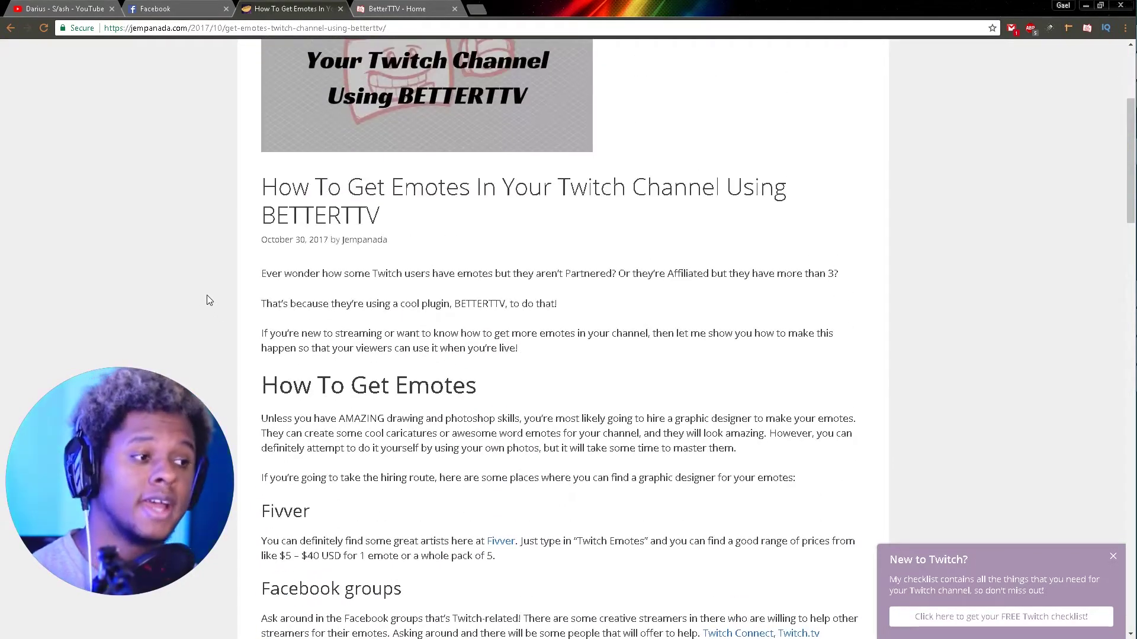
pyautogui.scroll(-5, 207, 296)
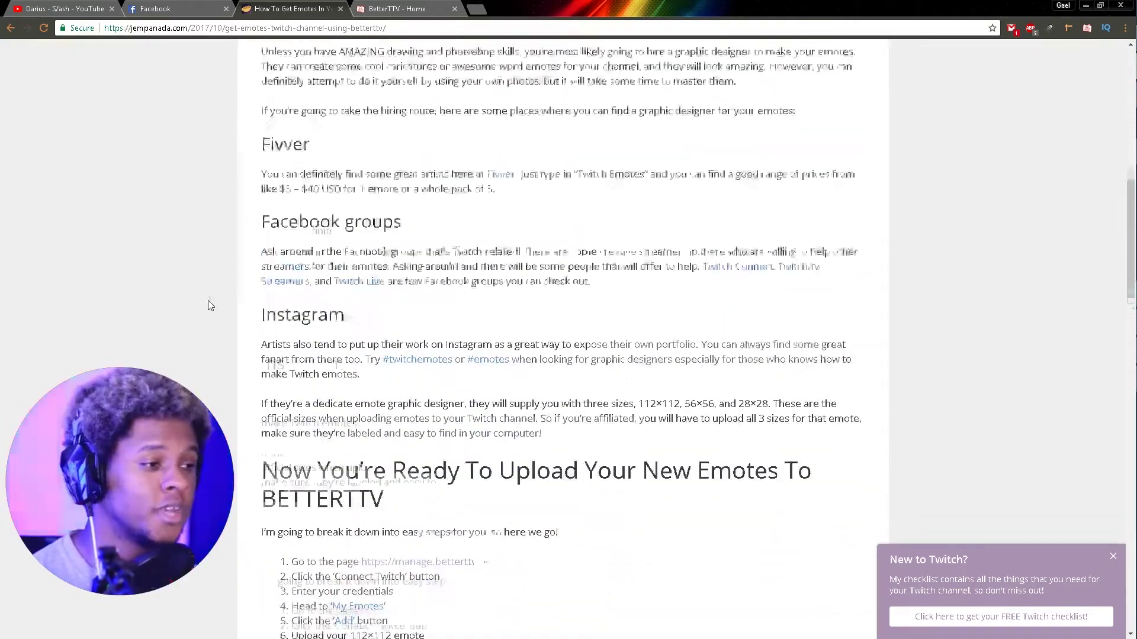
pyautogui.scroll(2, 213, 188)
pyautogui.scroll(-6, 274, 324)
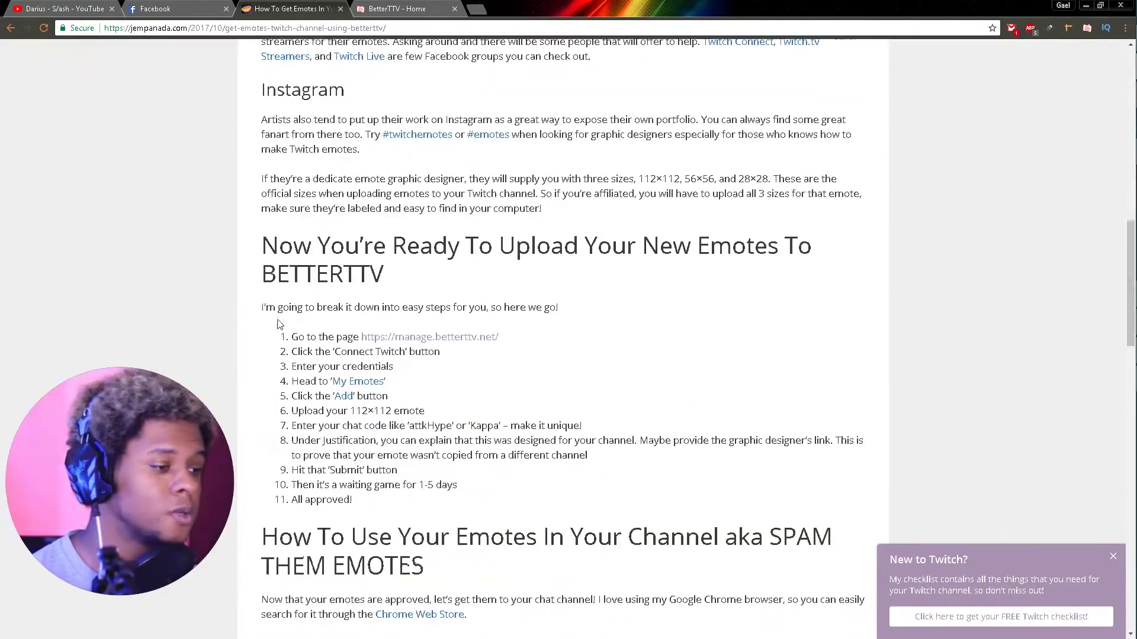
pyautogui.scroll(-1, 275, 323)
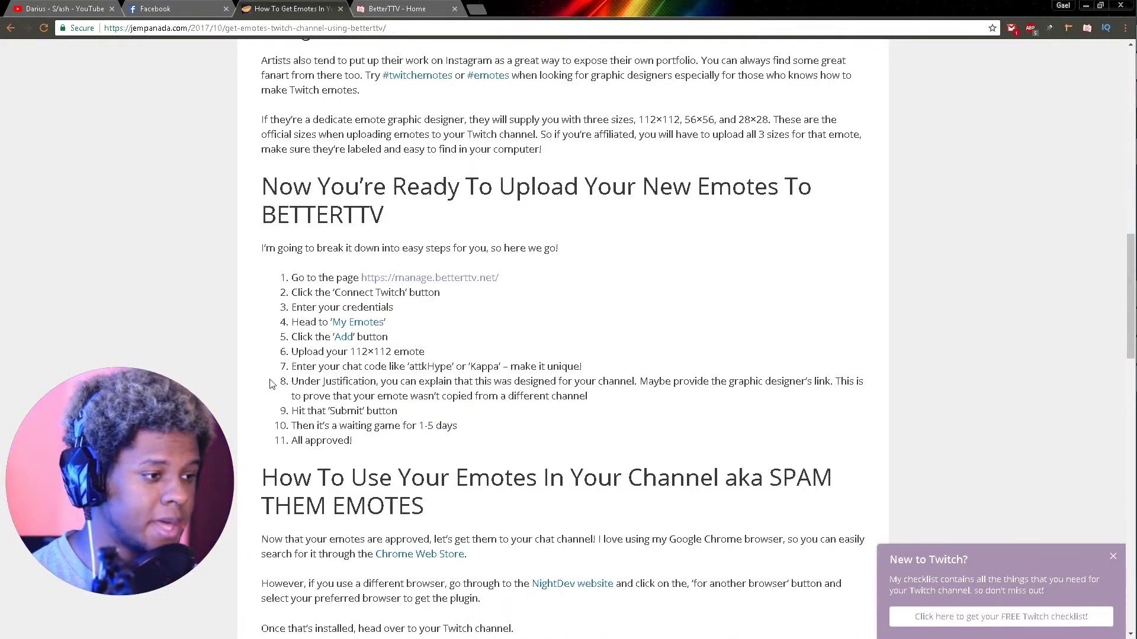
pyautogui.scroll(-1, 261, 421)
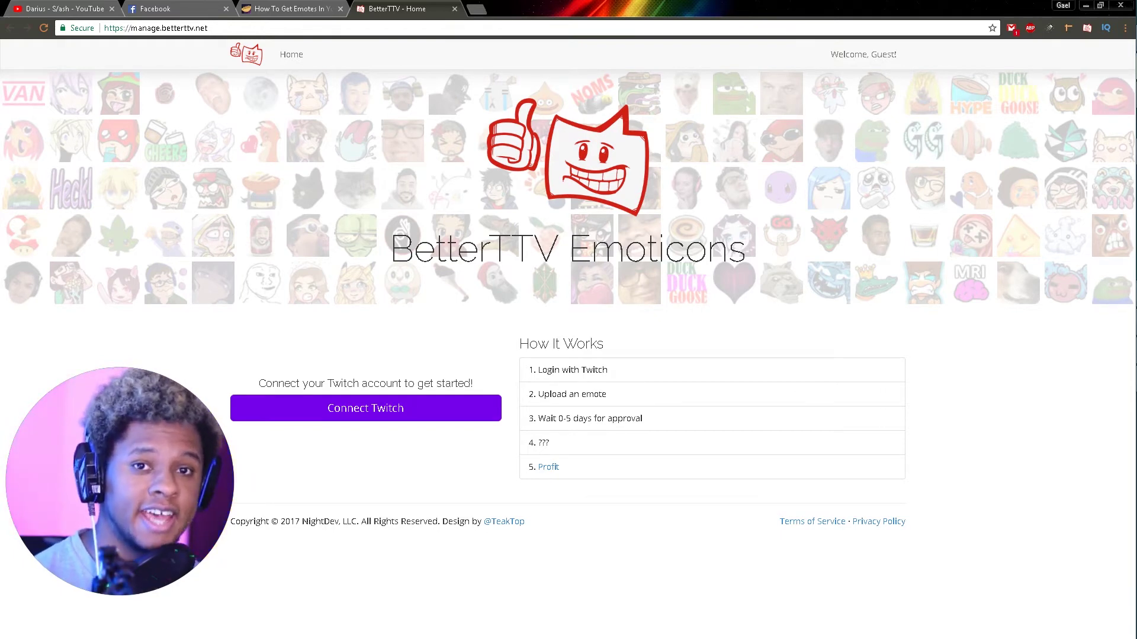
# Log in to BetterTTV via Twitch and open the new-emote Upload form from My Emotes
pyautogui.click(330, 413)
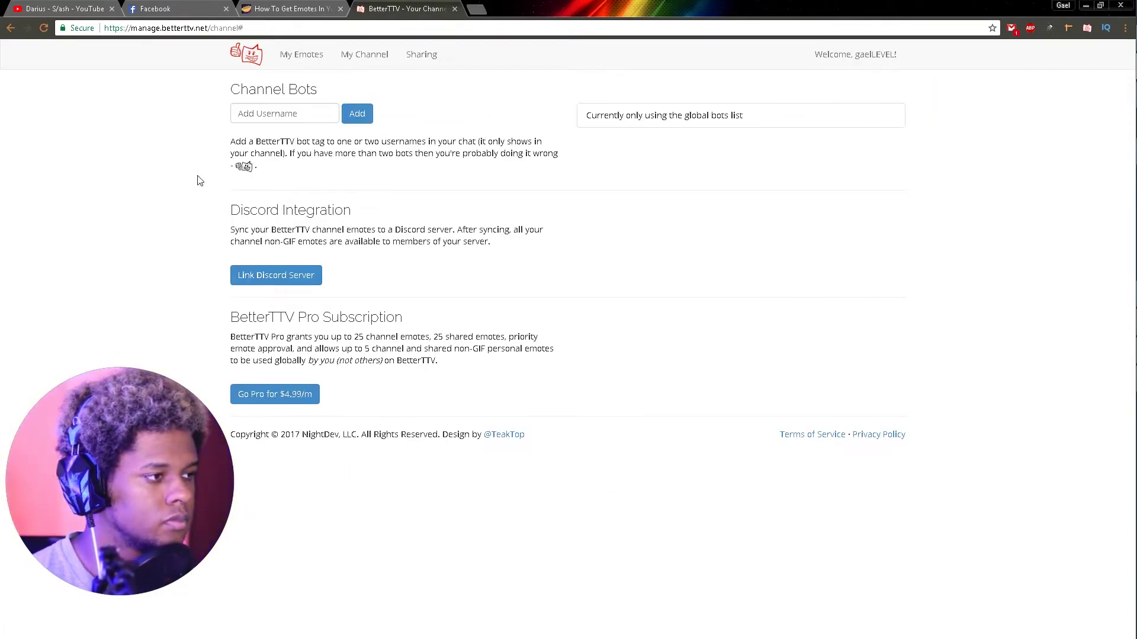
pyautogui.click(300, 55)
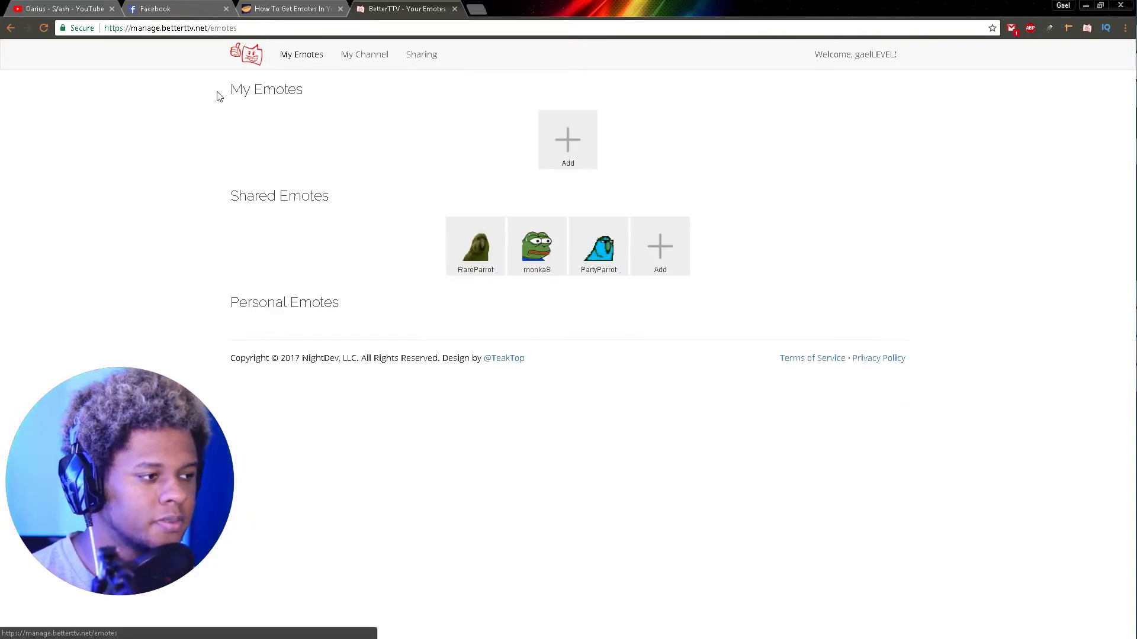
pyautogui.click(567, 140)
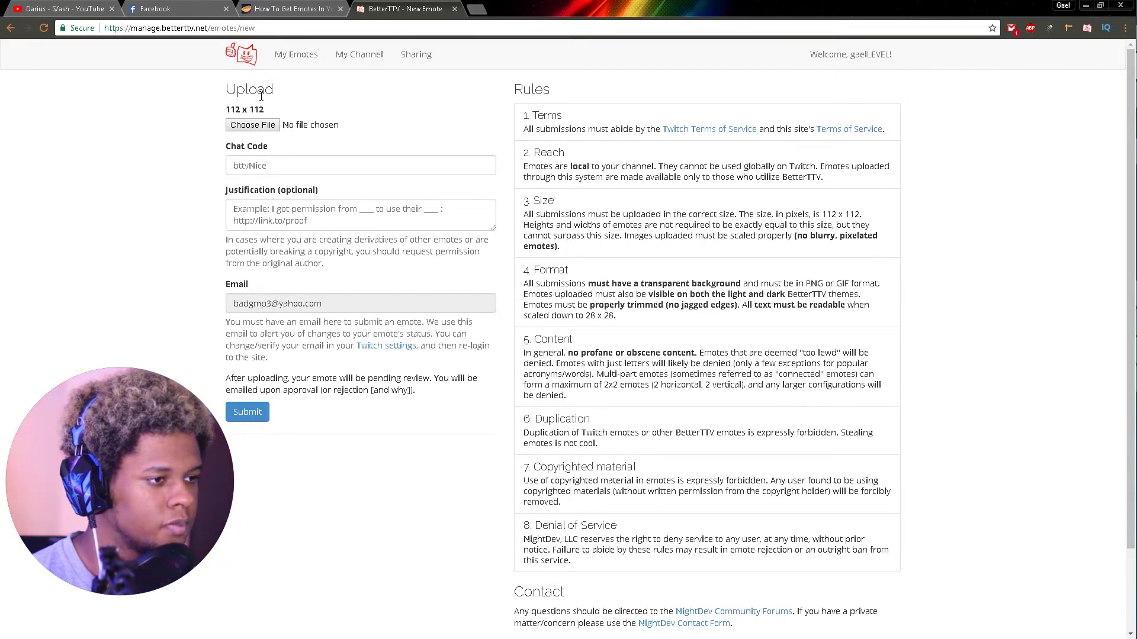
# Attach 112.png from the Wut folder as the emote image
pyautogui.click(253, 126)
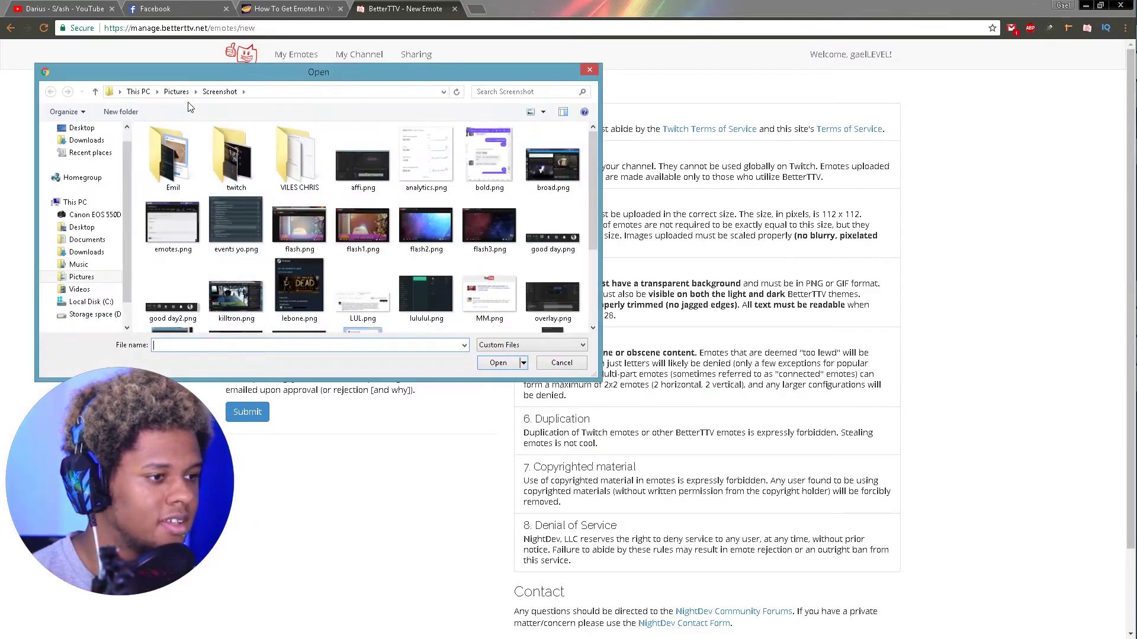
pyautogui.doubleClick(172, 155)
pyautogui.doubleClick(182, 160)
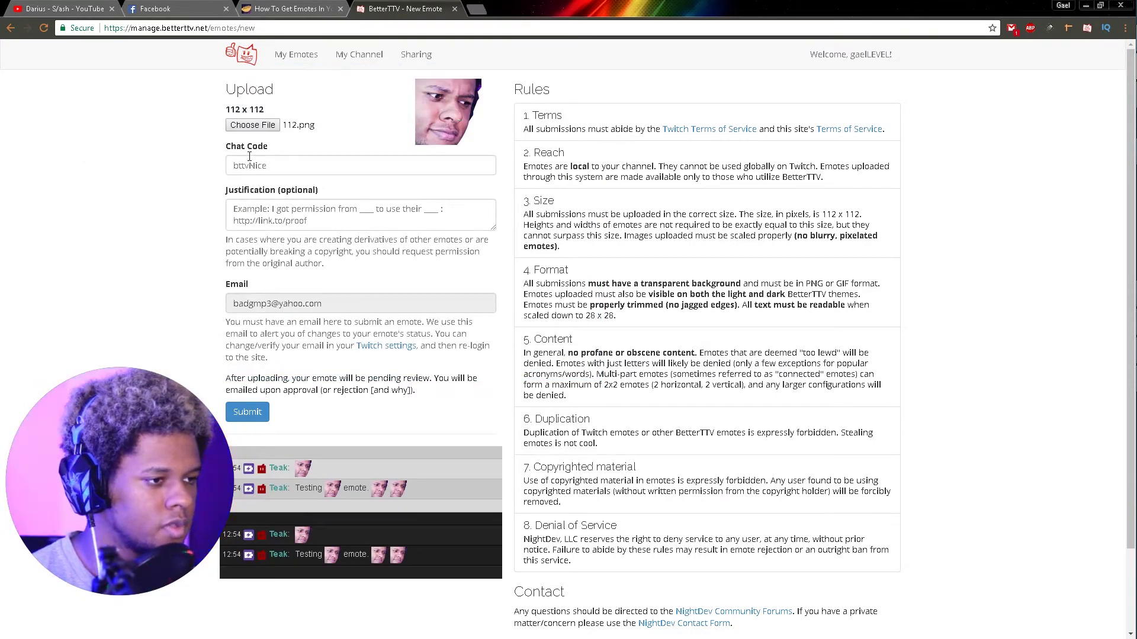
# Enter the emote's chat code, changing its ending to capital WUT
pyautogui.click(266, 167)
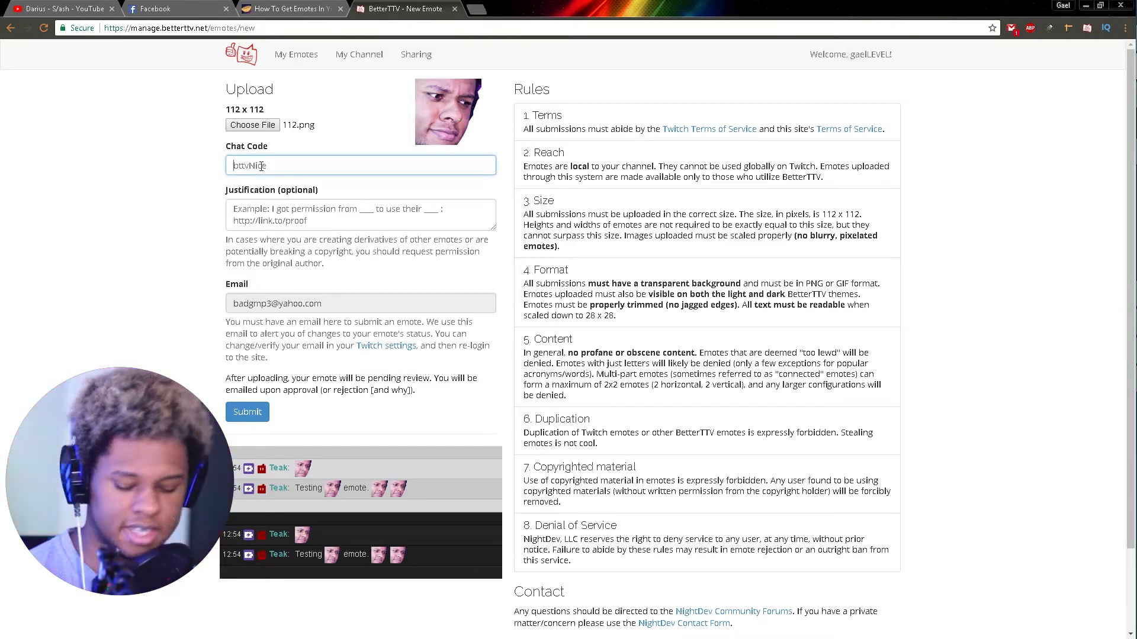
pyautogui.write('gae')
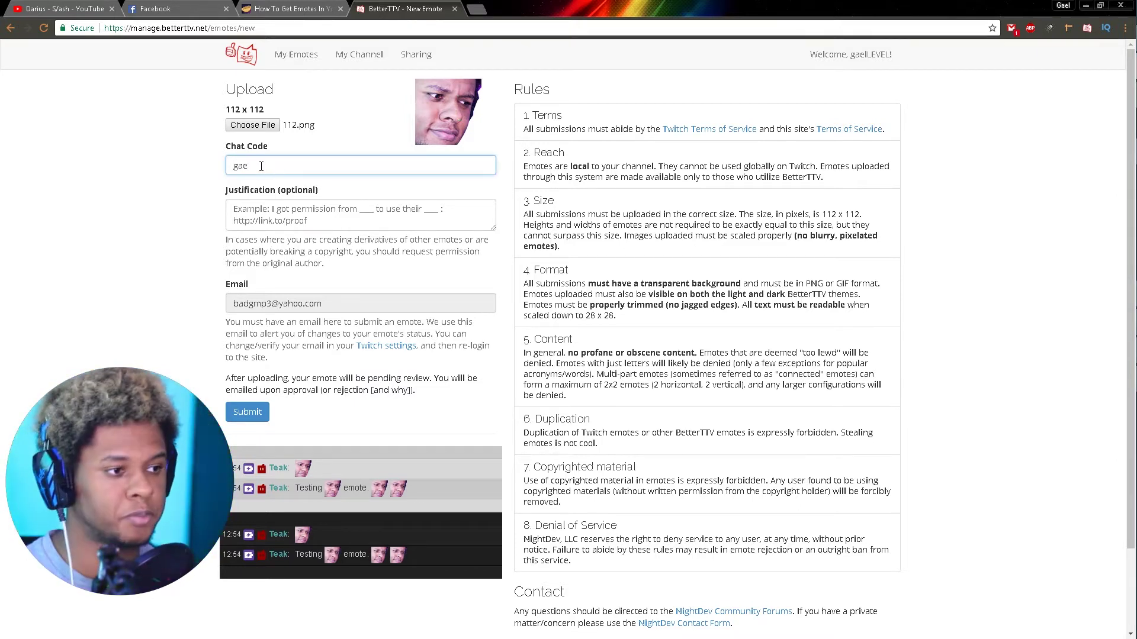
pyautogui.write('lleWut')
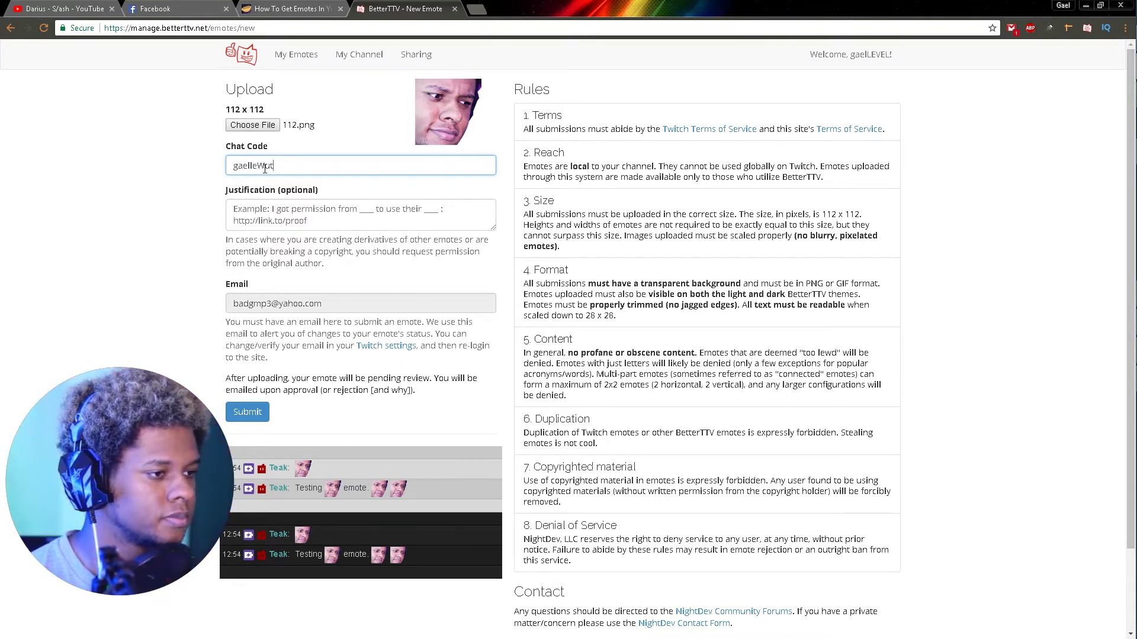
pyautogui.moveTo(267, 167); pyautogui.dragTo(336, 168)
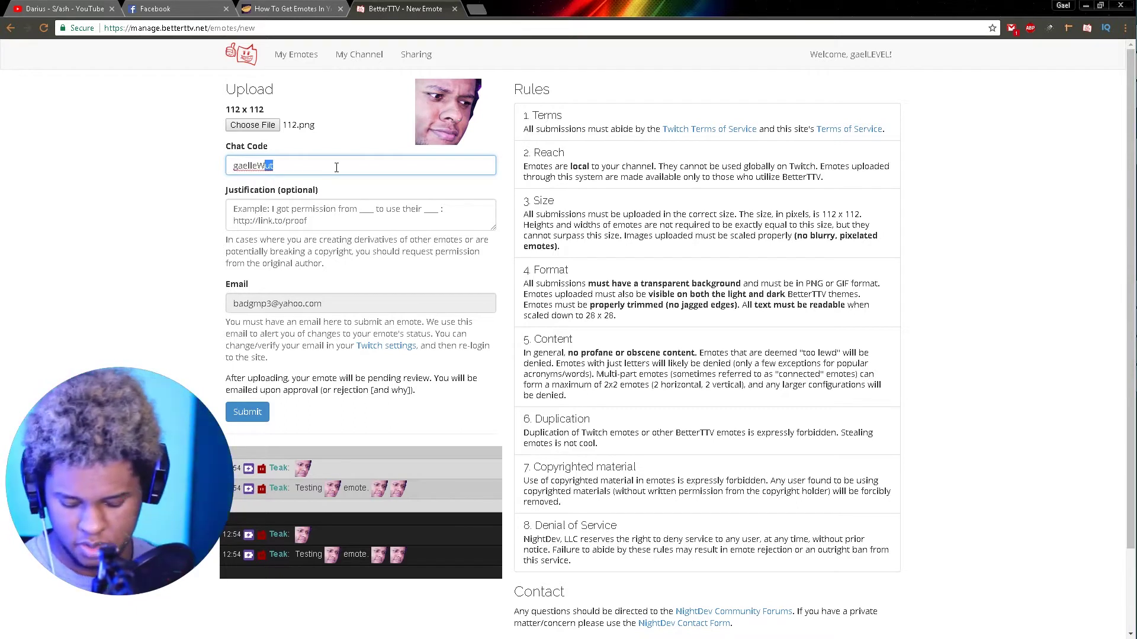
pyautogui.write('UT')
pyautogui.click(252, 195)
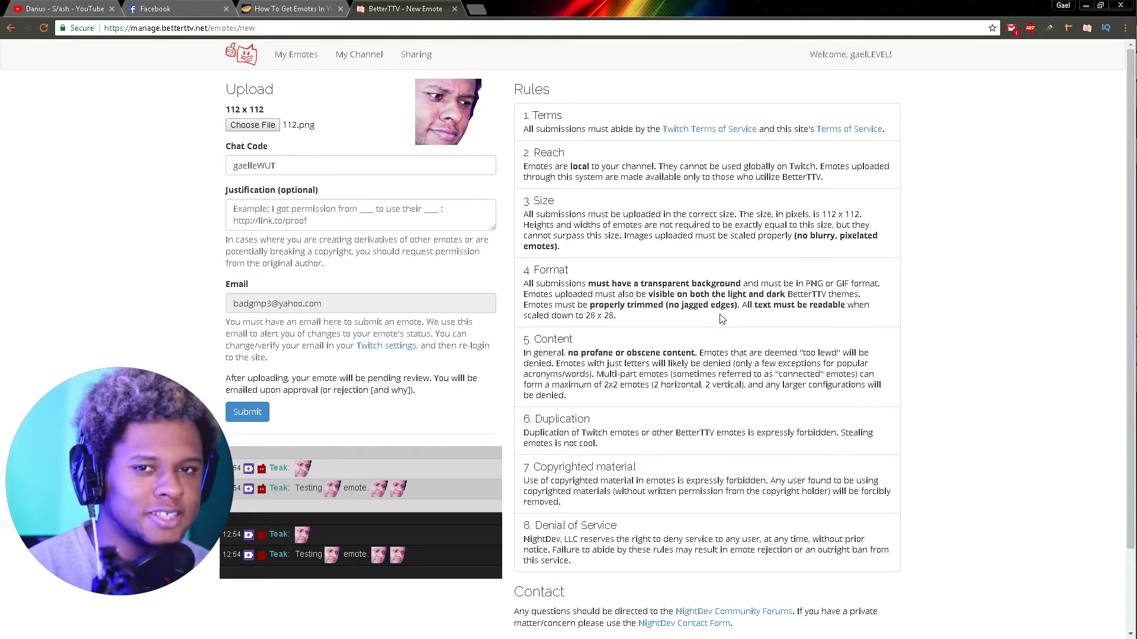
# Scroll down the filled-in upload form to review it
pyautogui.scroll(-2, 721, 319)
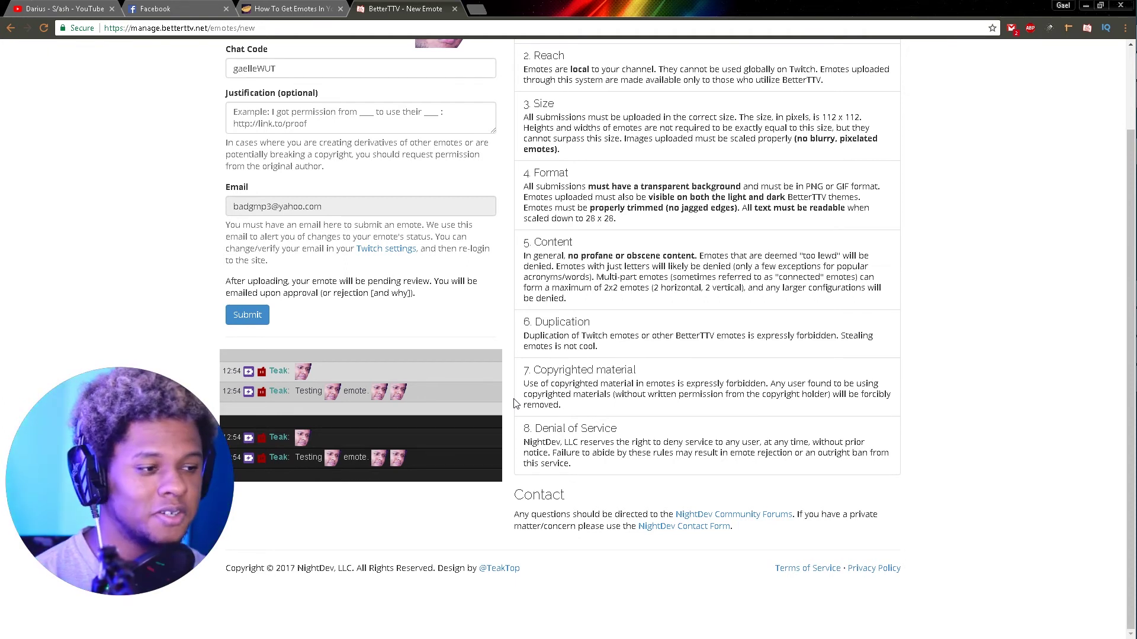
# Submit the emote and answer Yes in the Emote Rules Self-Check dialog
pyautogui.scroll(2, 3, 407)
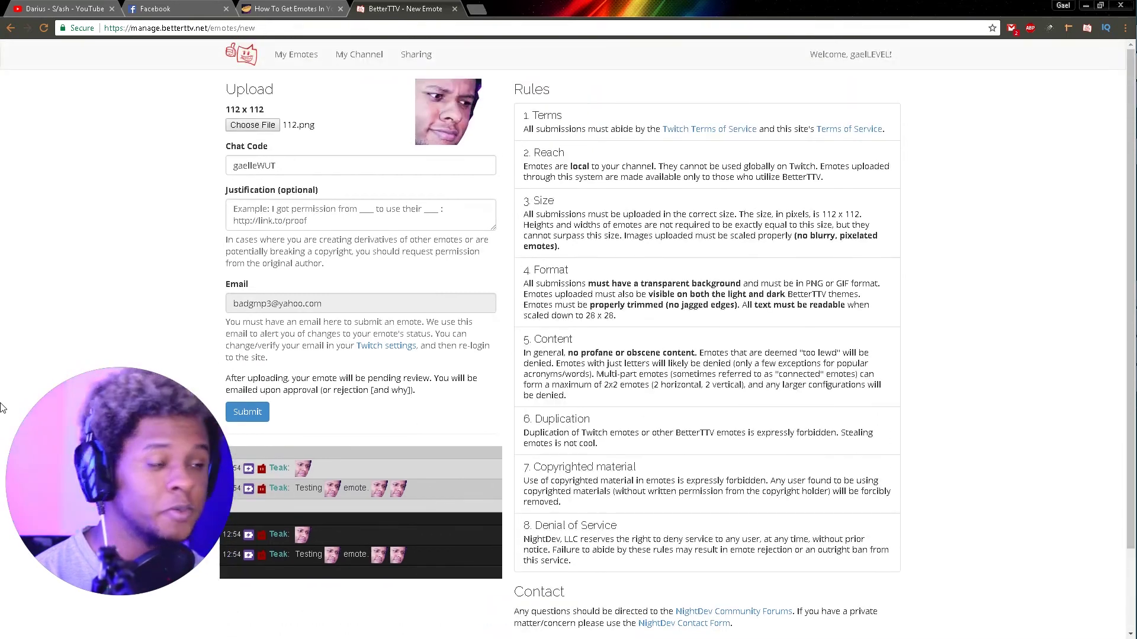
pyautogui.click(246, 411)
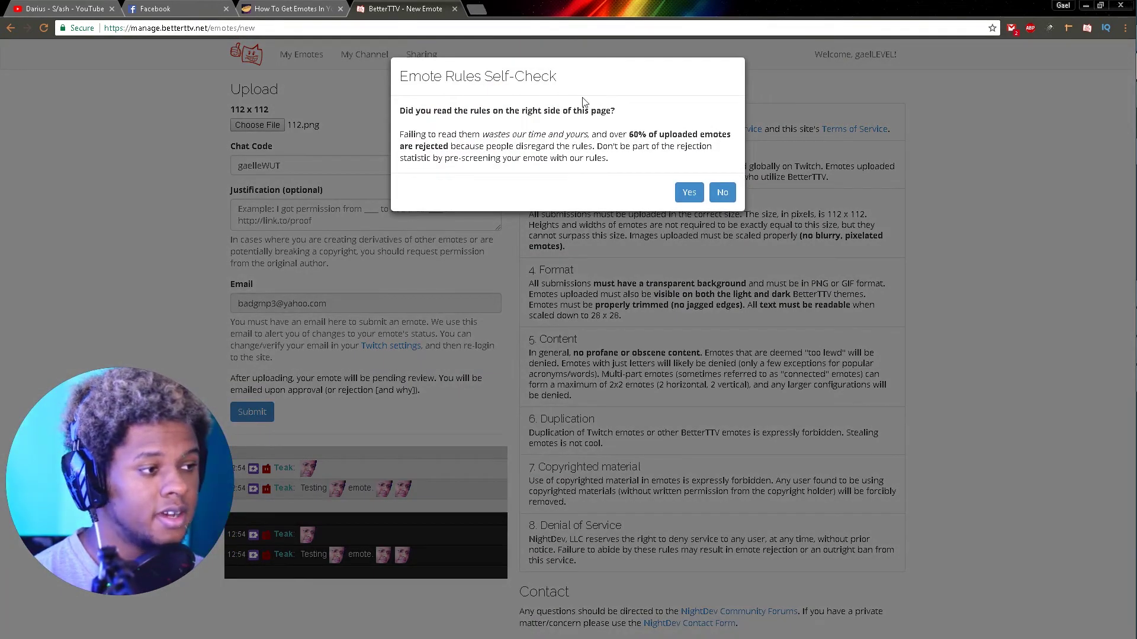
pyautogui.click(689, 193)
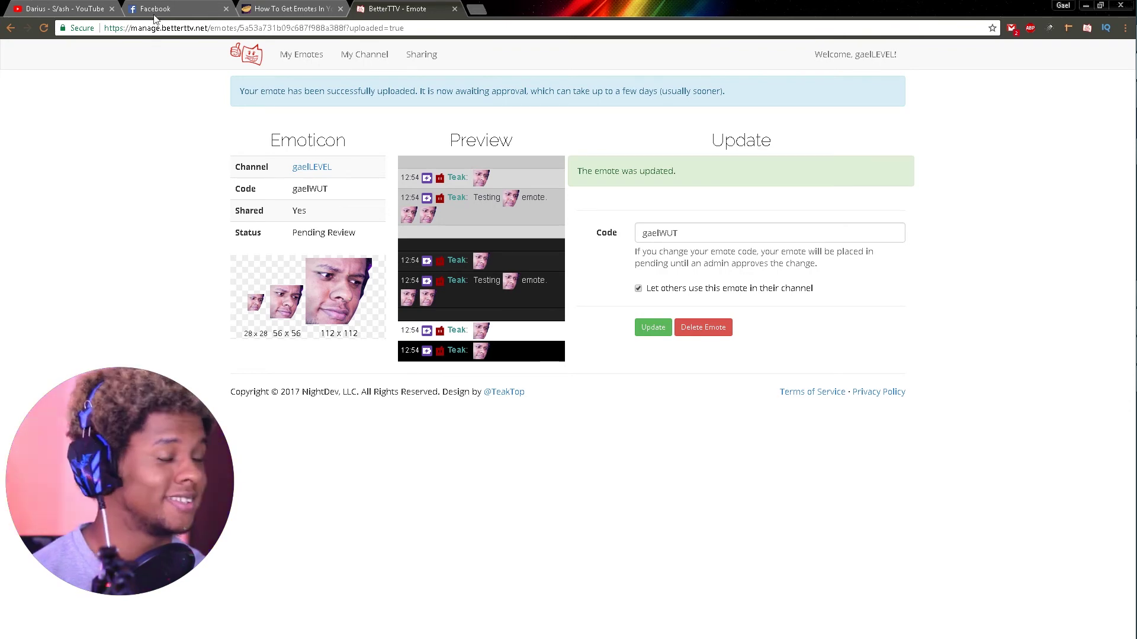
# Return to the Jempanada guide tab and scroll to the How To Get Emotes heading
pyautogui.click(275, 9)
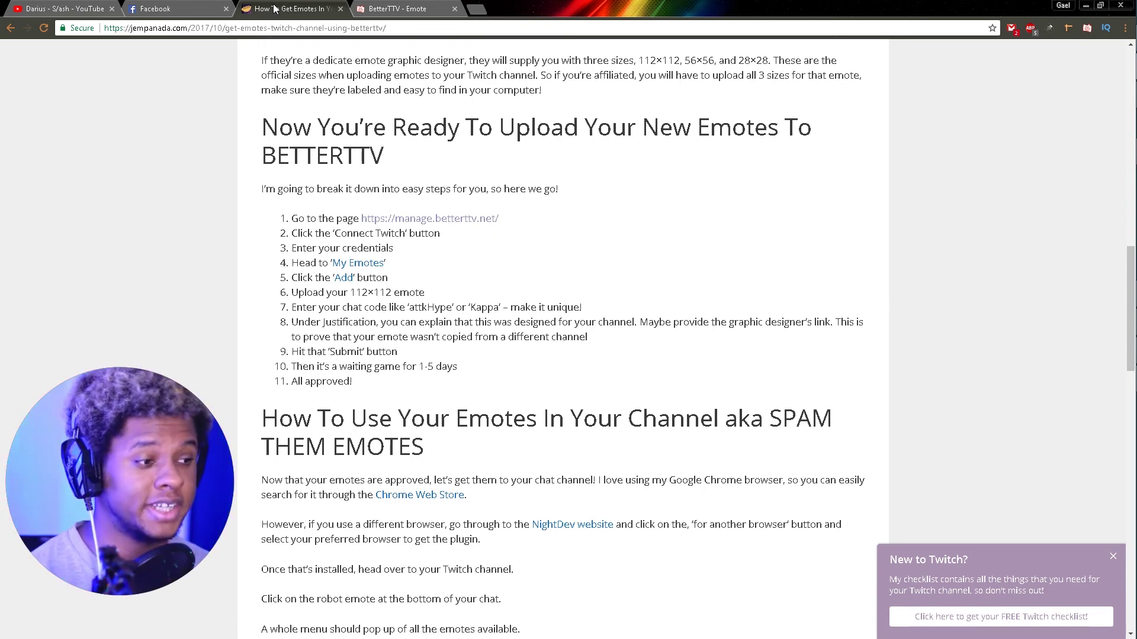
pyautogui.scroll(-11, 254, 196)
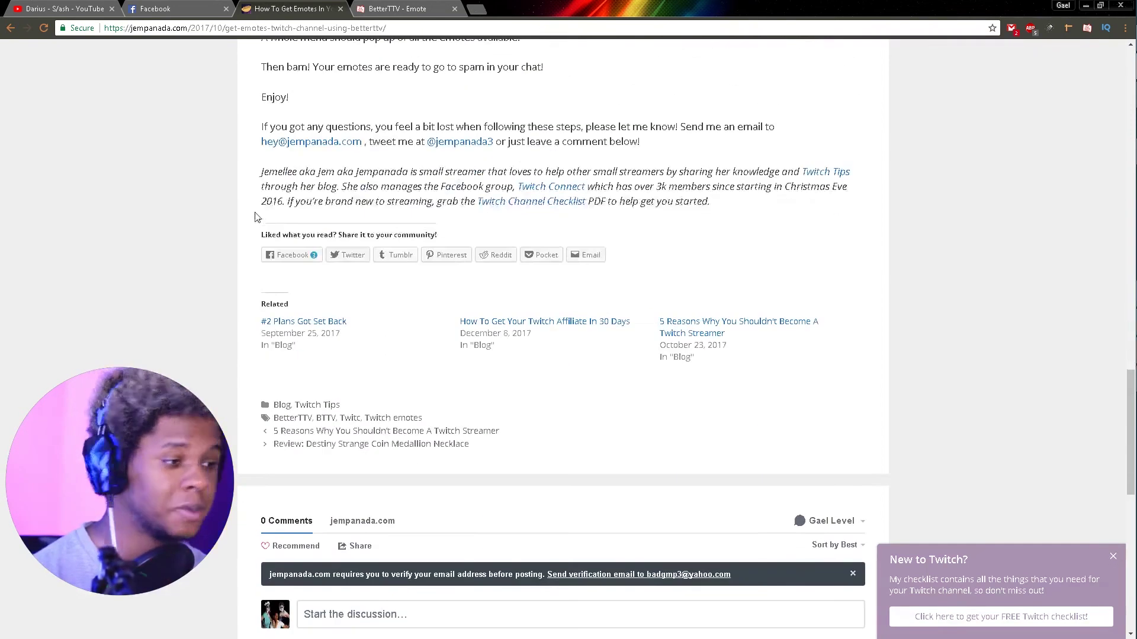
pyautogui.scroll(6, 225, 240)
pyautogui.scroll(10, 225, 240)
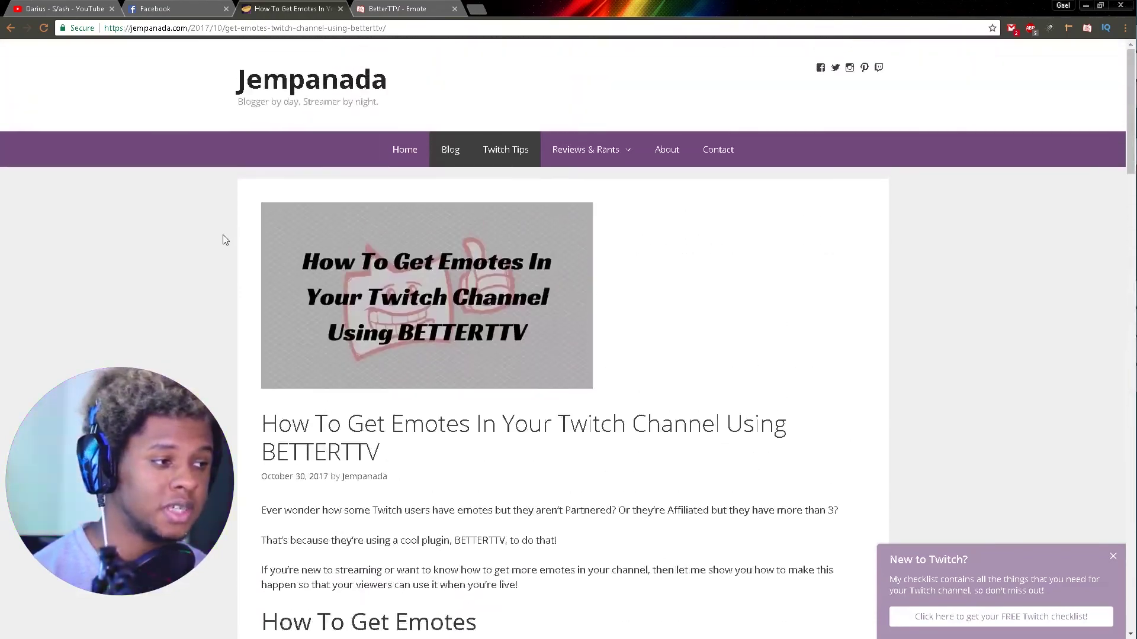
pyautogui.scroll(-2, 223, 240)
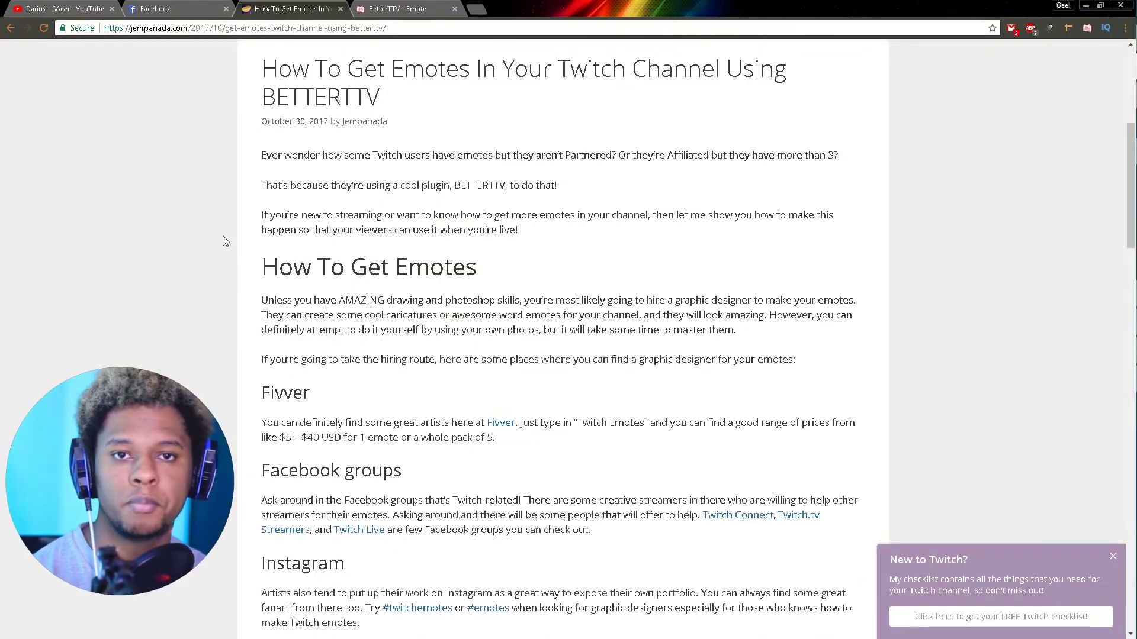
pyautogui.scroll(-1, 223, 241)
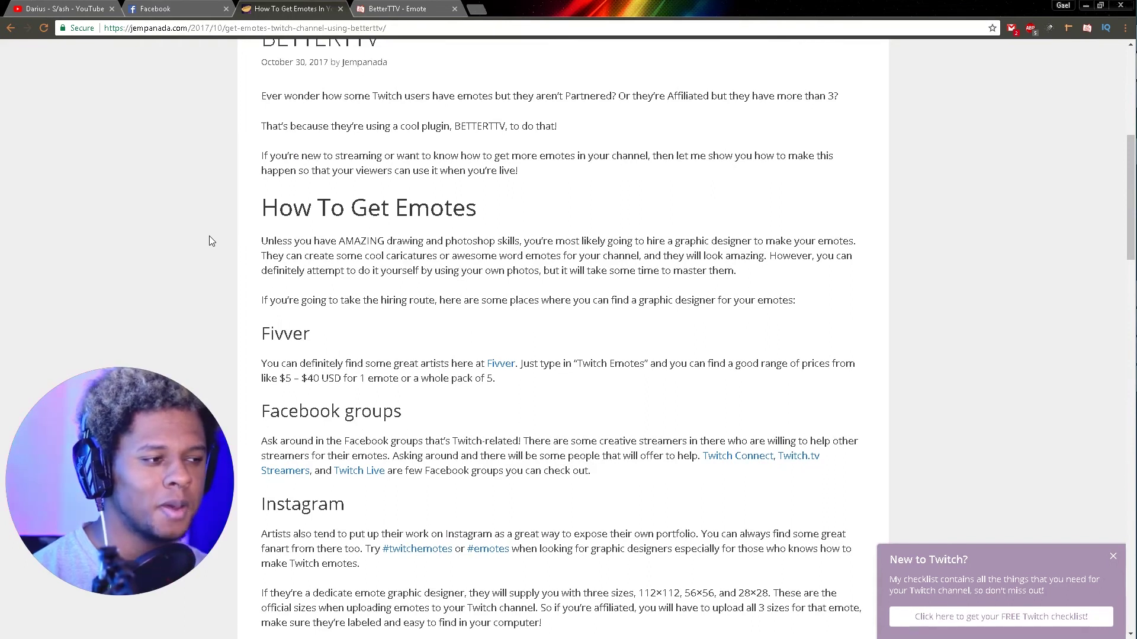